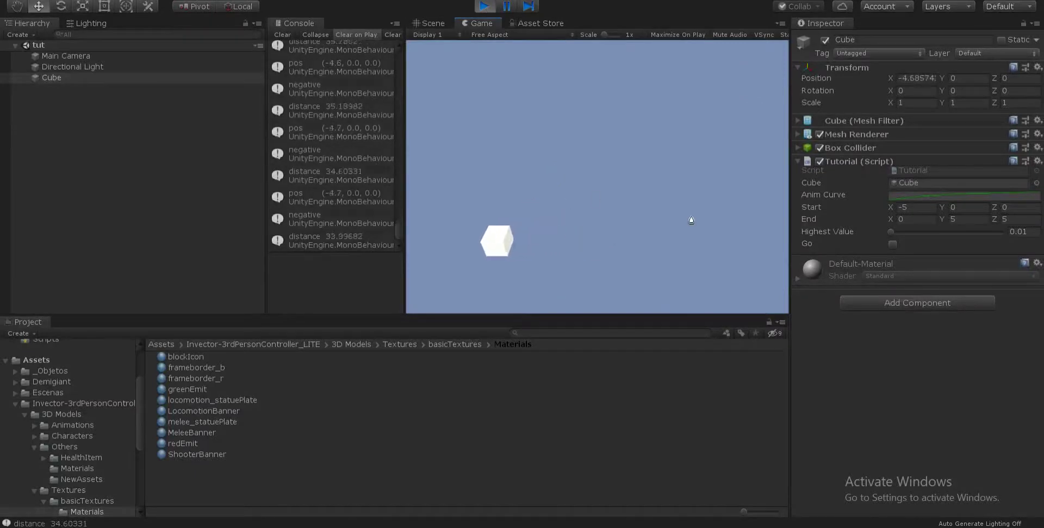
Step: Toggle Go on, off and on so the cube slides to its end, back, then toward the end again
click(892, 246)
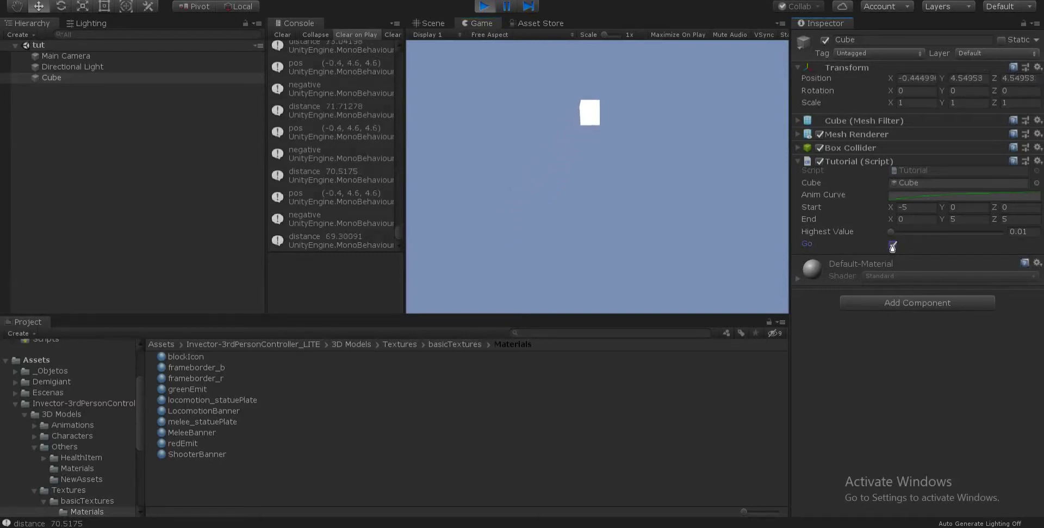
click(892, 246)
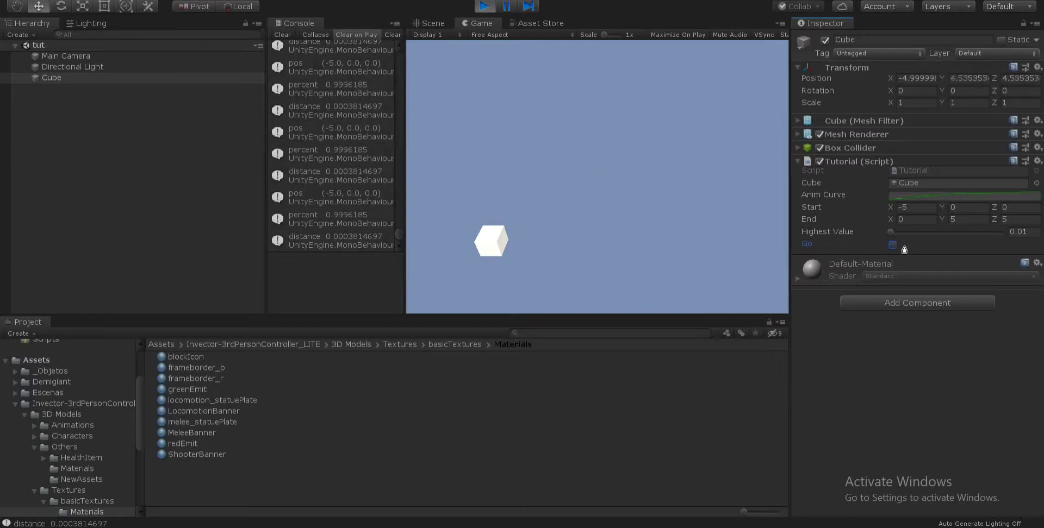
click(893, 245)
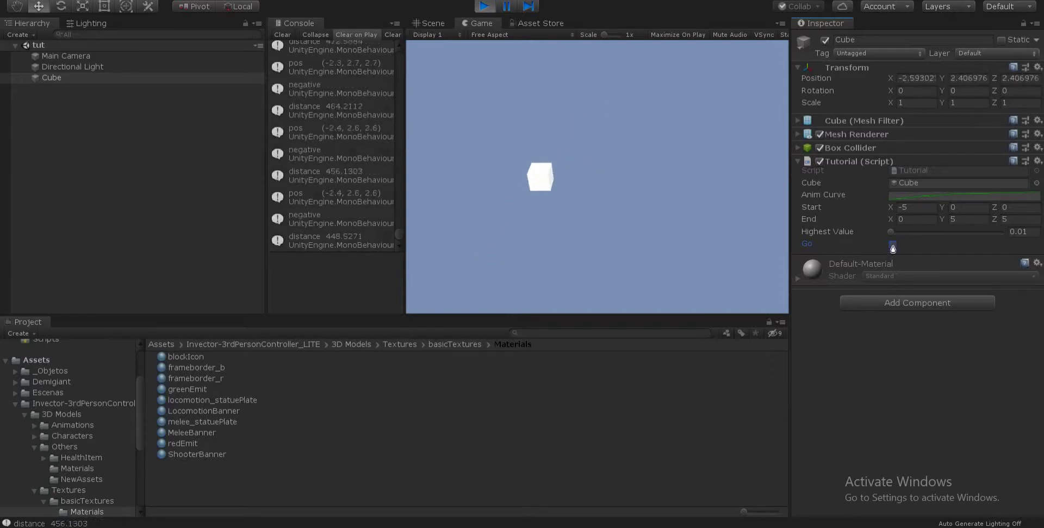
Step: Set the Anim Curve's first key value to 3
click(926, 196)
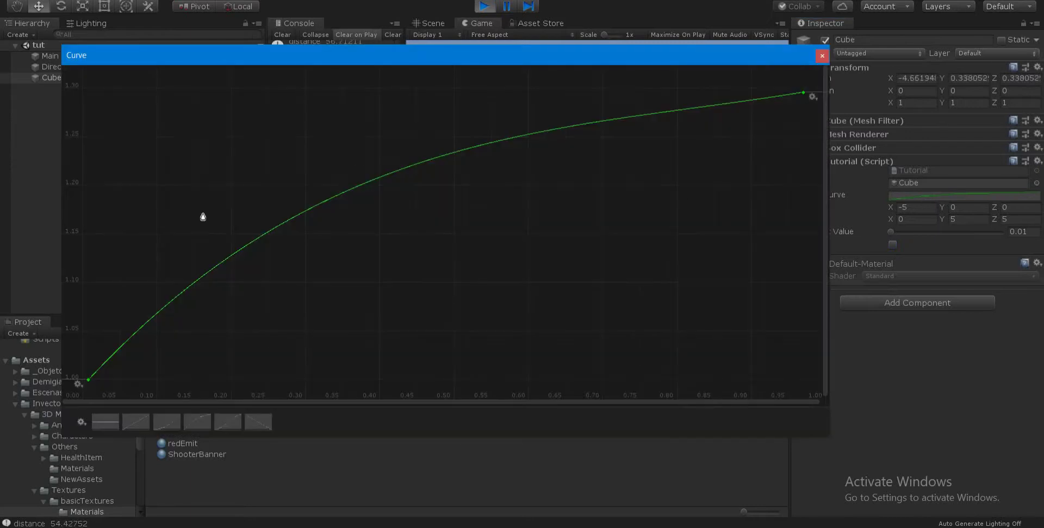
scroll(270, 240, down, 3)
scroll(268, 235, down, 2)
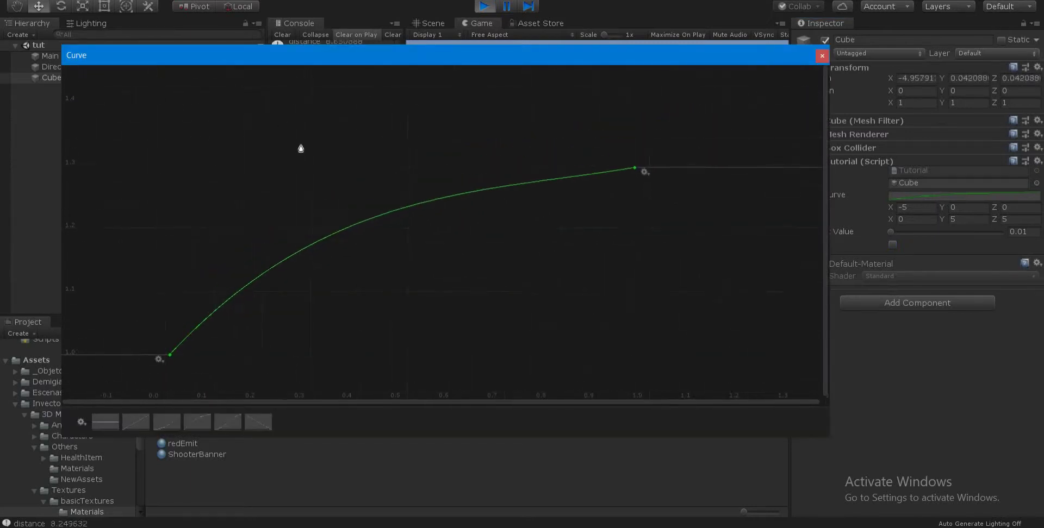
right_click(171, 367)
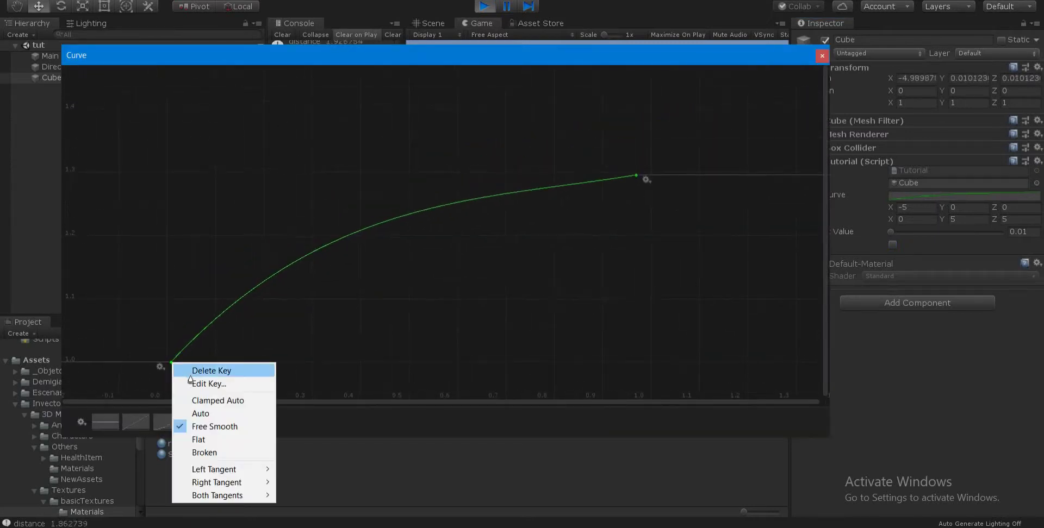
click(197, 386)
text(3)
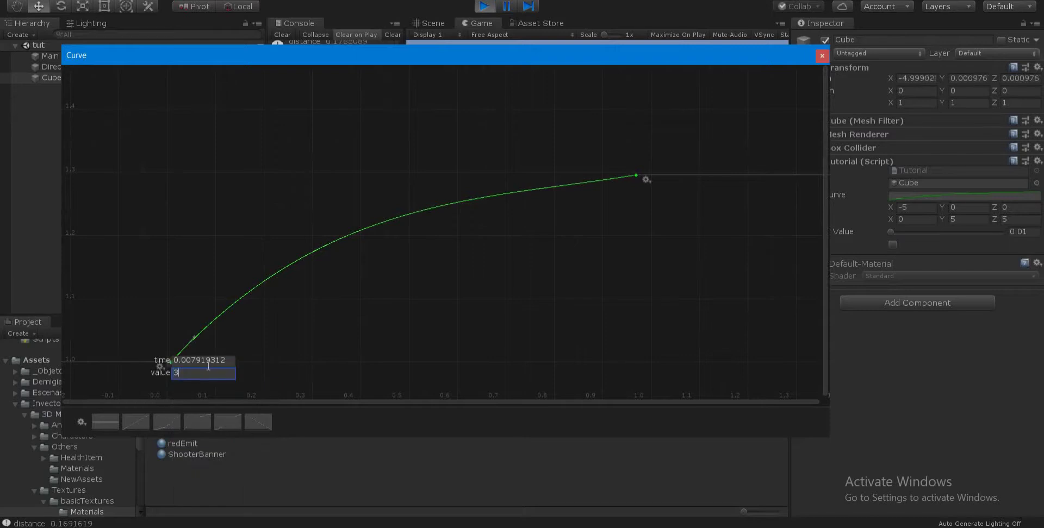
key(Return)
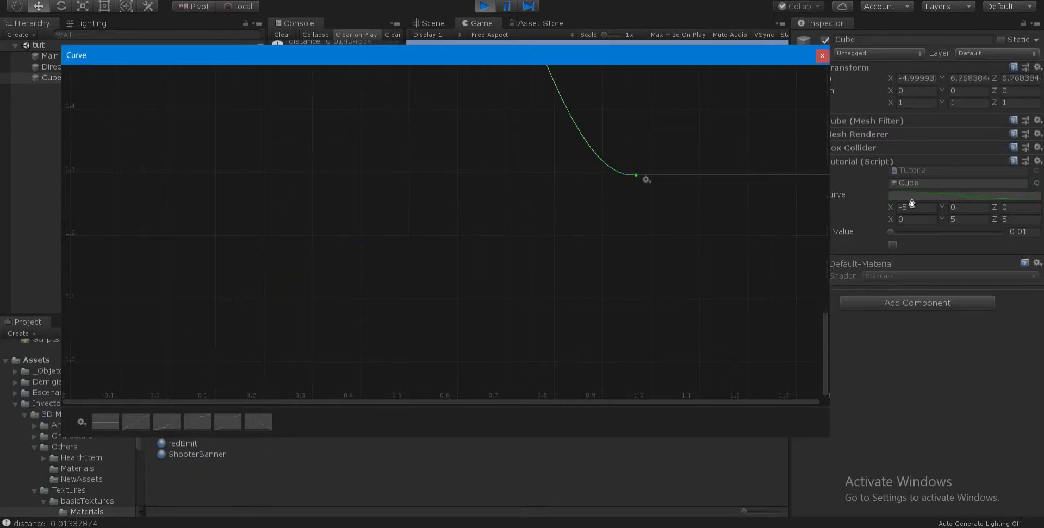
Step: Fit the curve in view and give the first key an Auto tangent
key(f)
right_click(88, 101)
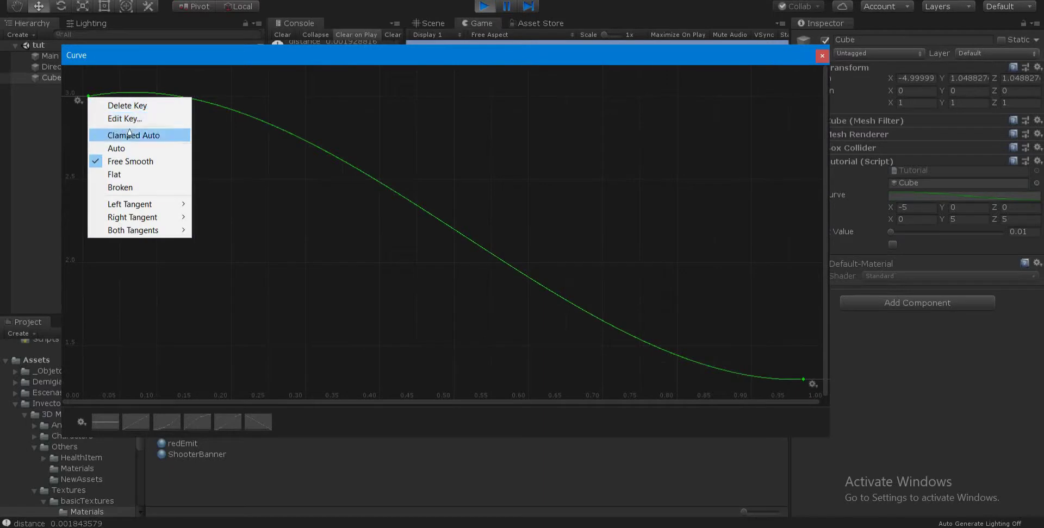
click(129, 149)
Step: Close the curve editor, test the cube with Go, and bring up Tutorial.cs in Visual Studio
click(823, 56)
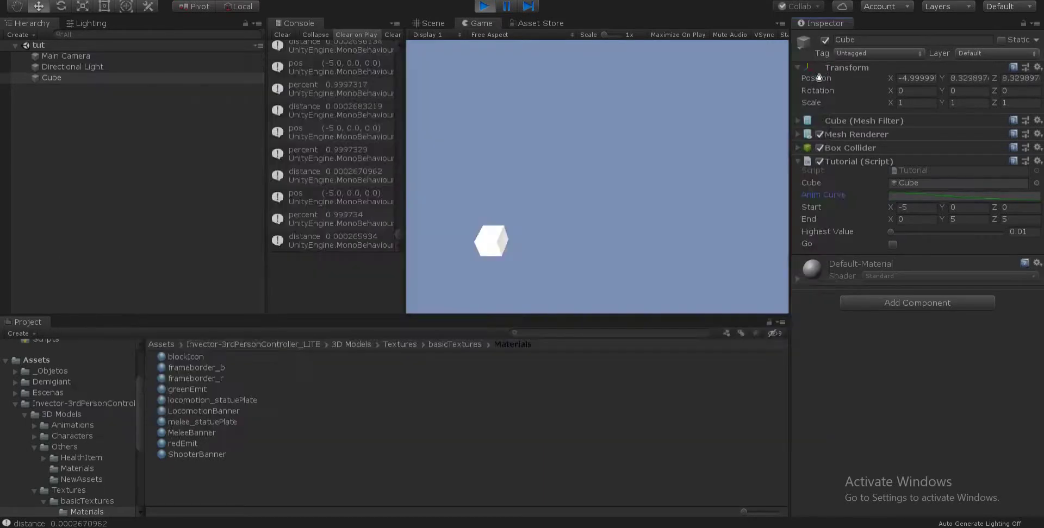
click(892, 245)
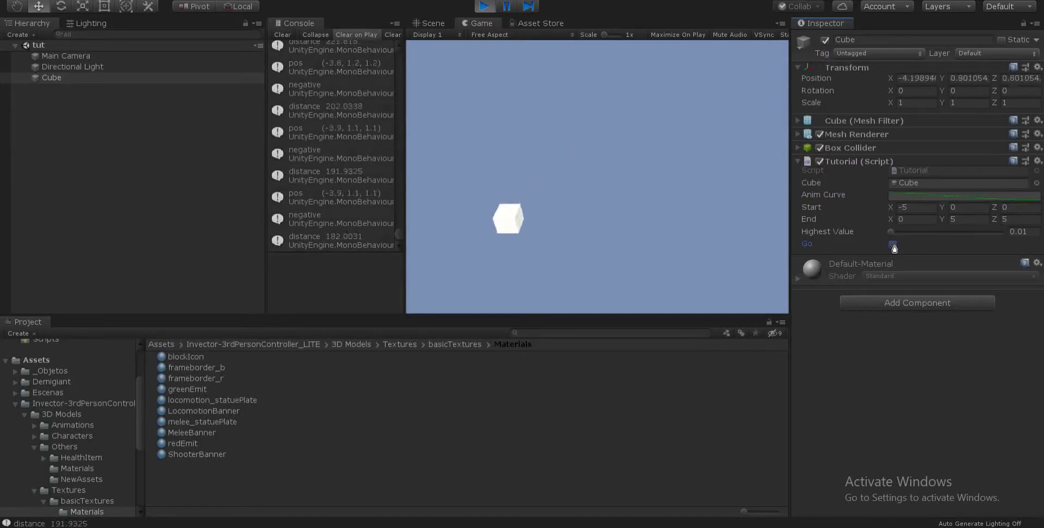
click(962, 196)
click(395, 486)
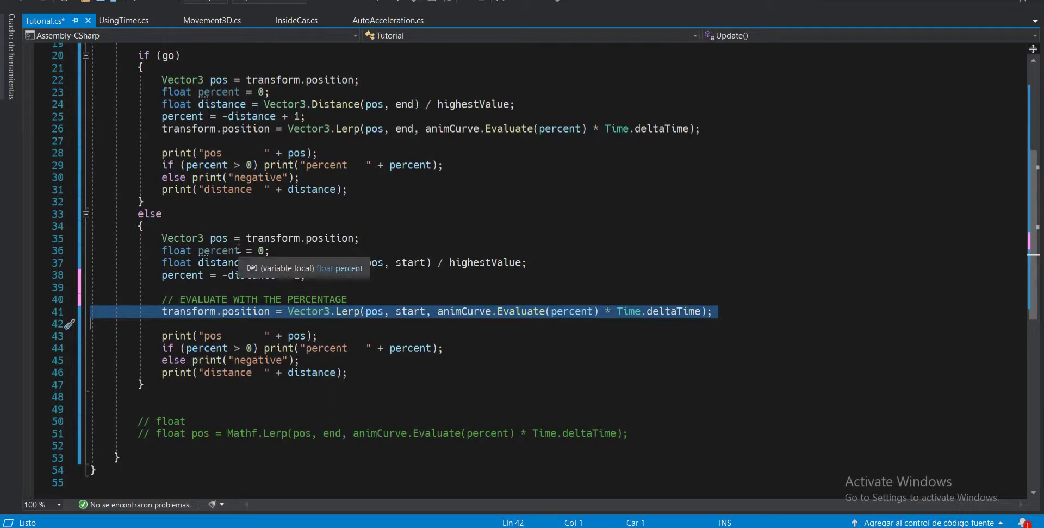
click(438, 311)
drag(438, 312, 703, 312)
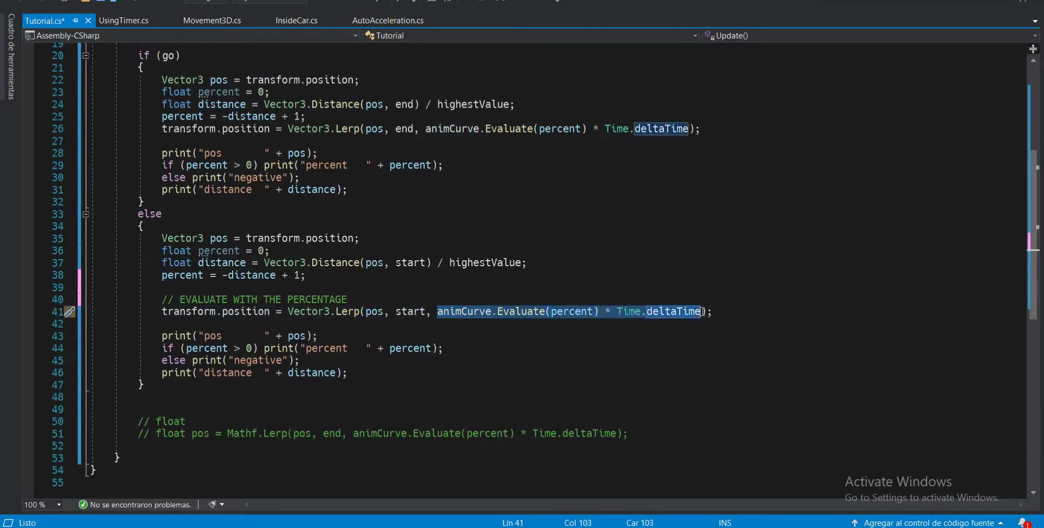
click(450, 321)
click(268, 402)
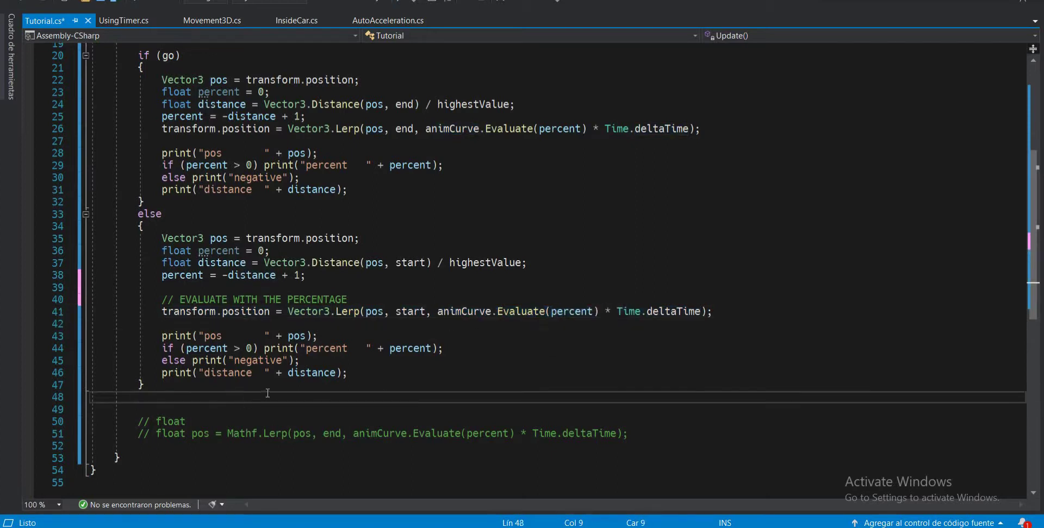
scroll(266, 390, down, 3)
scroll(247, 380, up, 2)
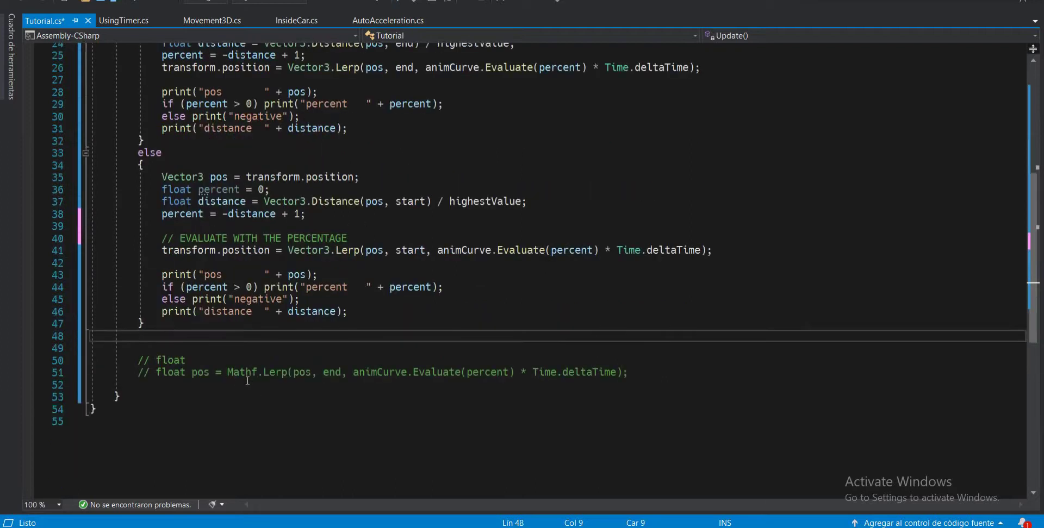
drag(294, 373, 497, 372)
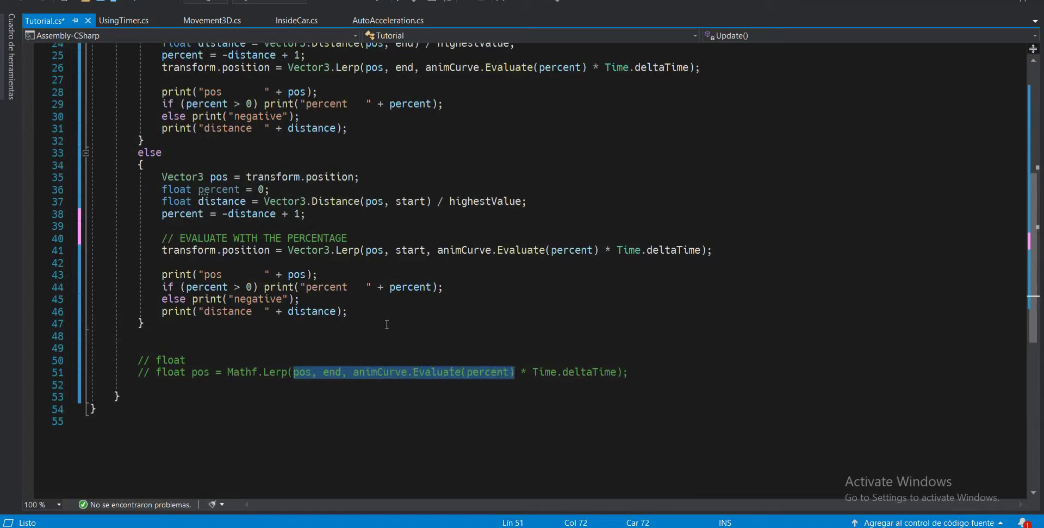
click(242, 262)
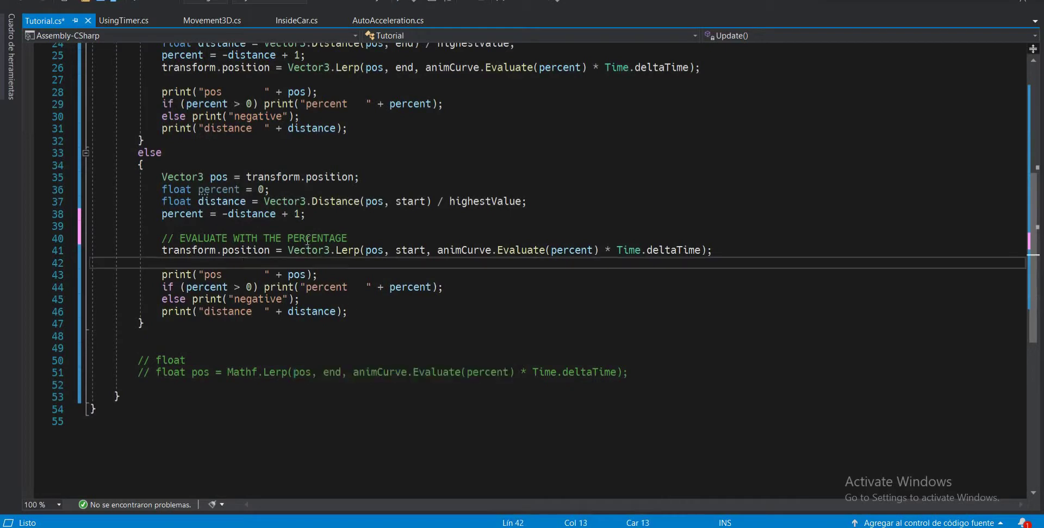
double_click(164, 177)
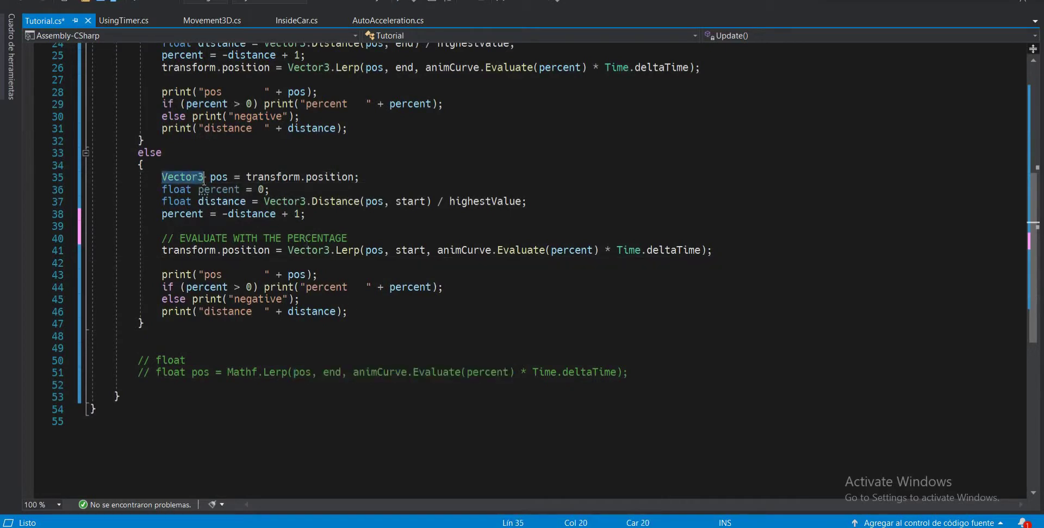
drag(216, 253, 246, 253)
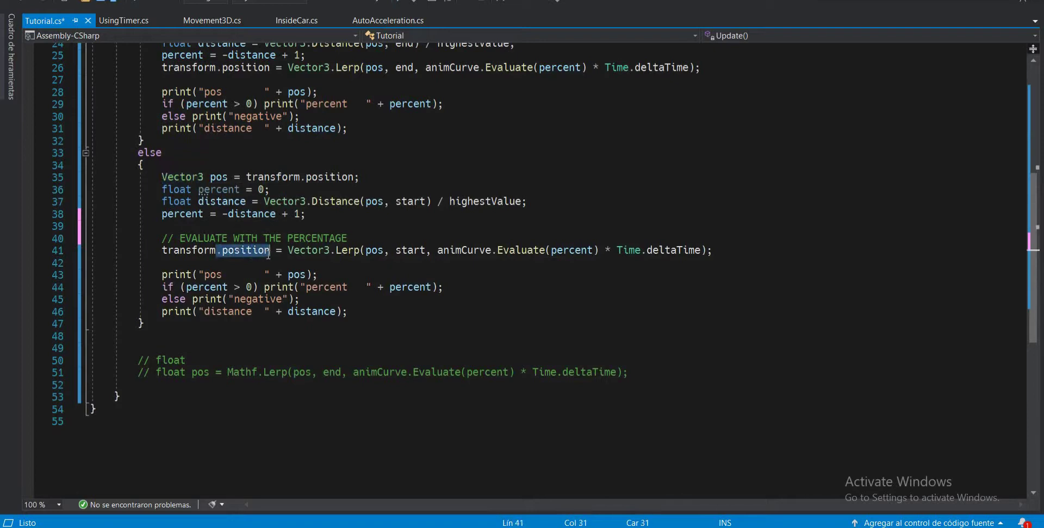
click(415, 215)
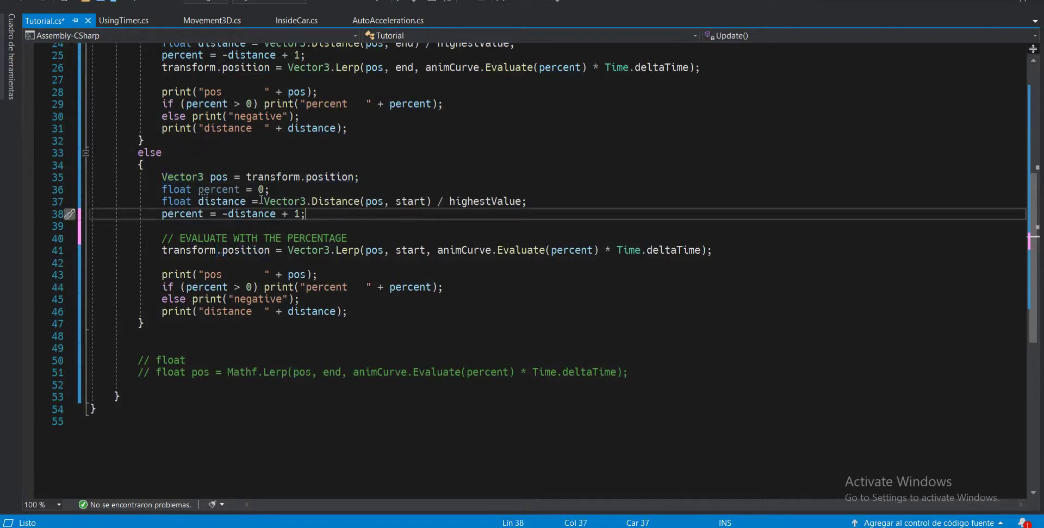
Step: Highlight the distance-to-start calculation and percent formula on lines 37–38
drag(198, 202, 533, 203)
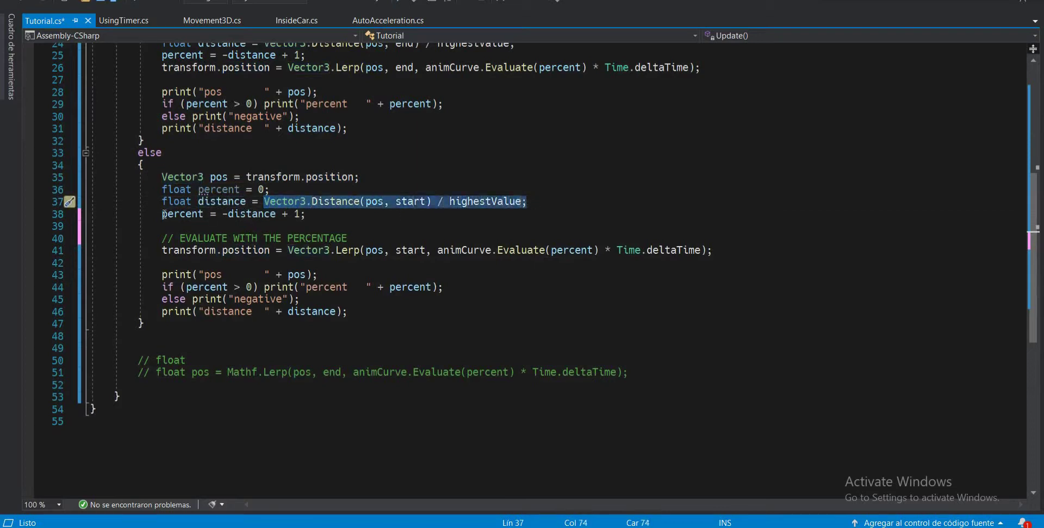
drag(164, 214, 322, 215)
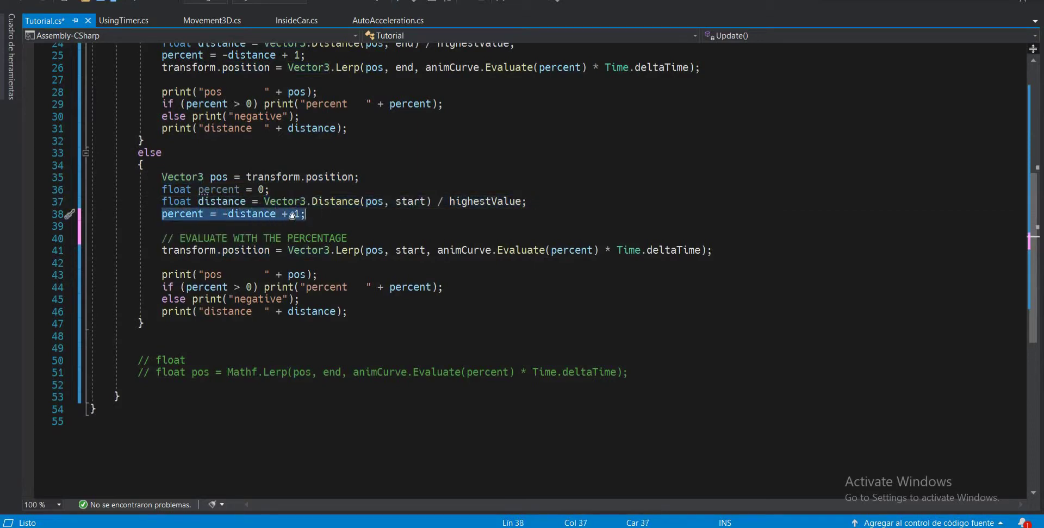
click(171, 227)
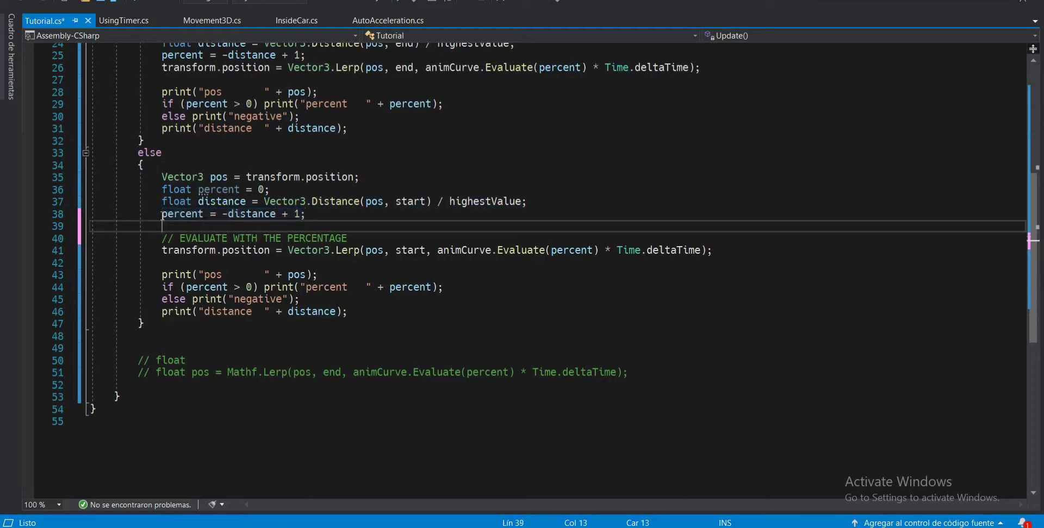
drag(162, 215, 305, 214)
click(317, 227)
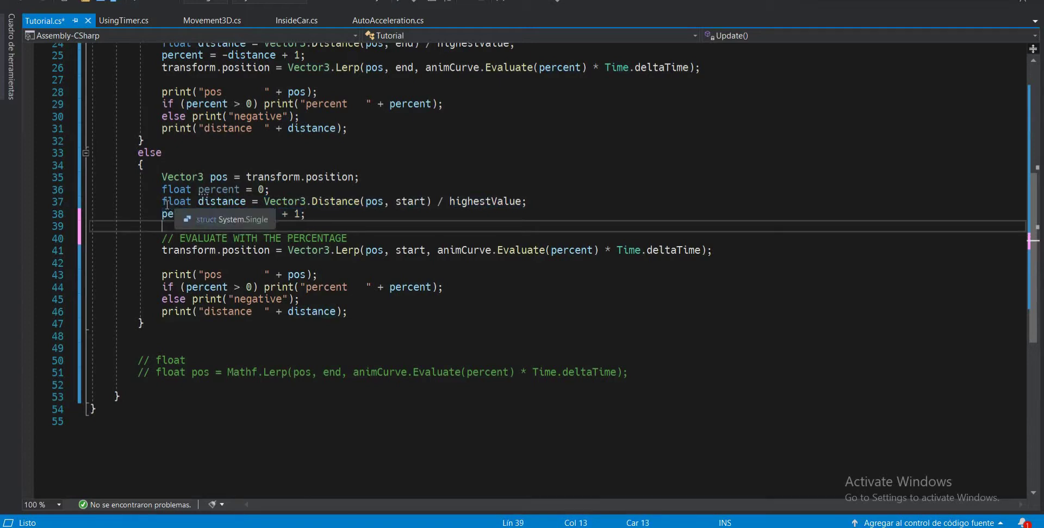
drag(162, 202, 532, 207)
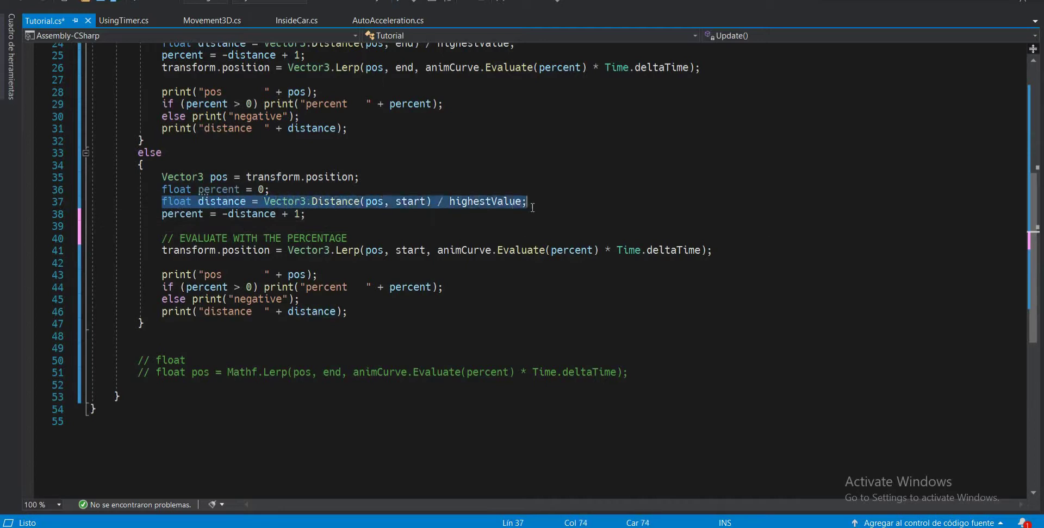
click(220, 224)
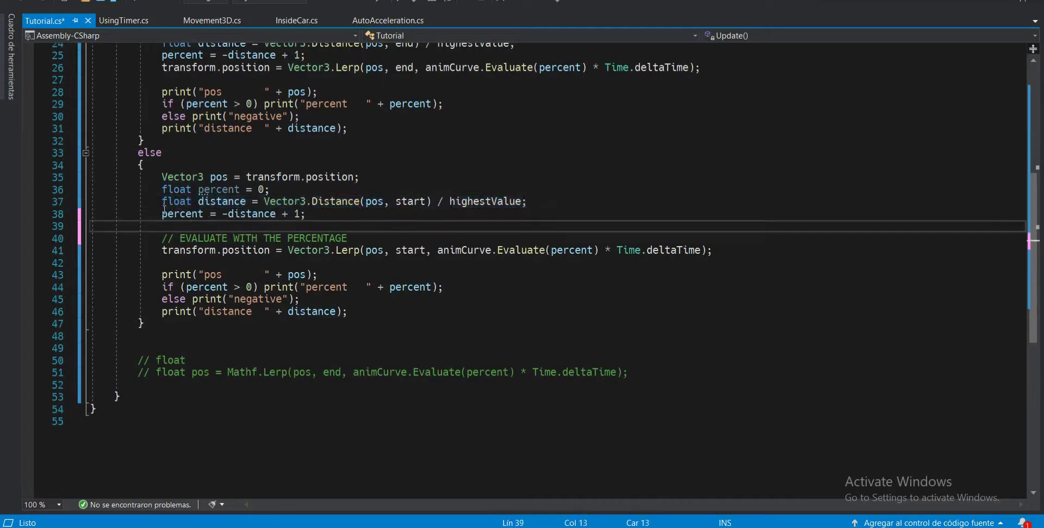
drag(163, 213, 311, 217)
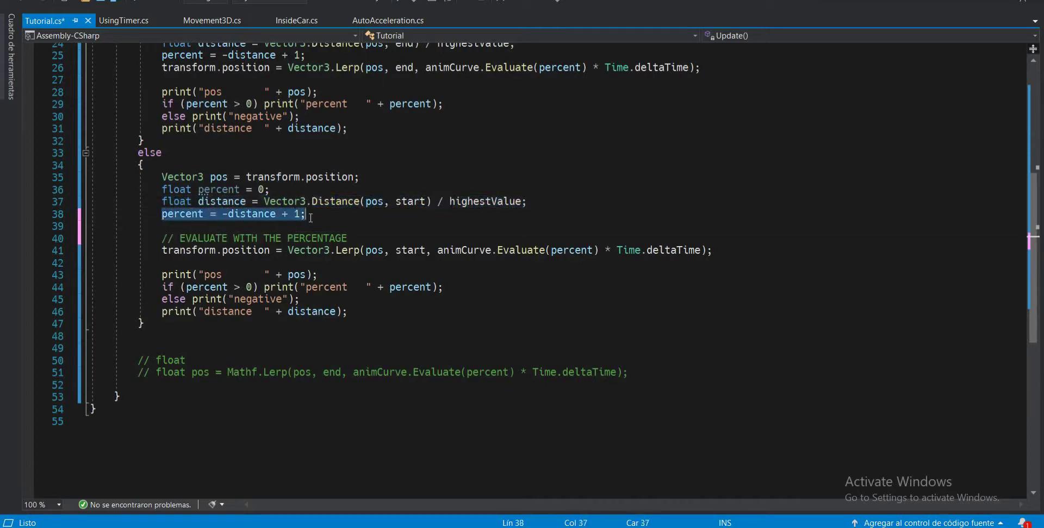
click(346, 223)
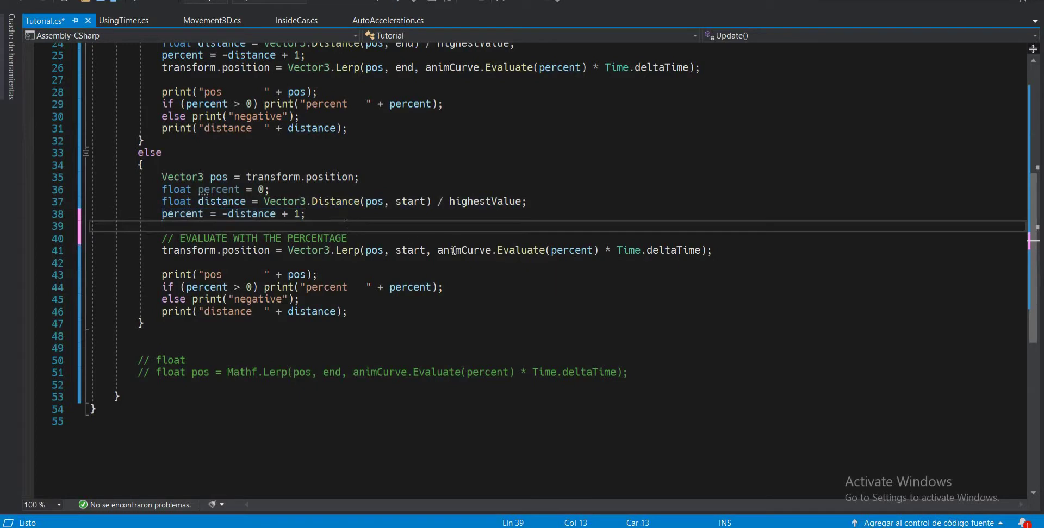
Step: Highlight the animCurve.Evaluate call on line 41
drag(438, 250, 589, 252)
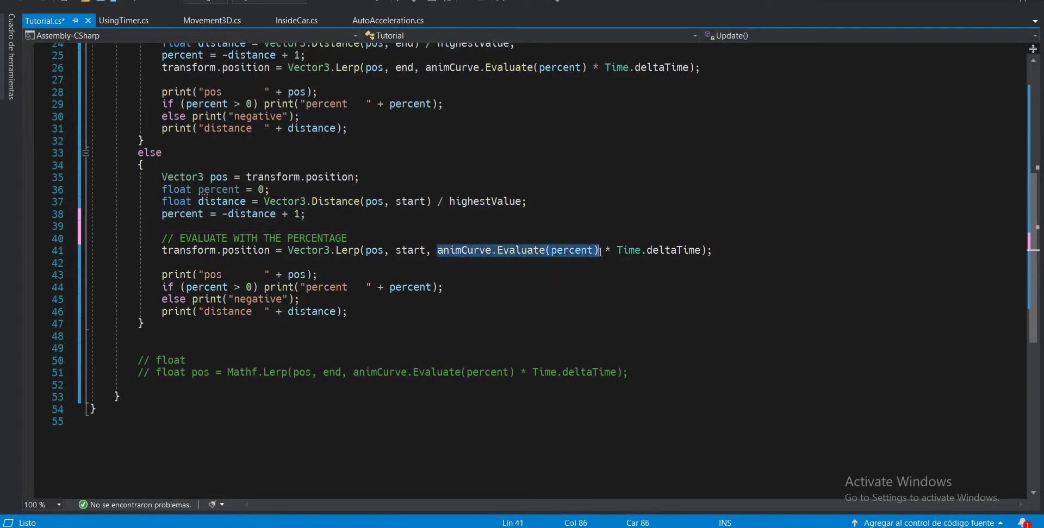
click(539, 245)
click(463, 231)
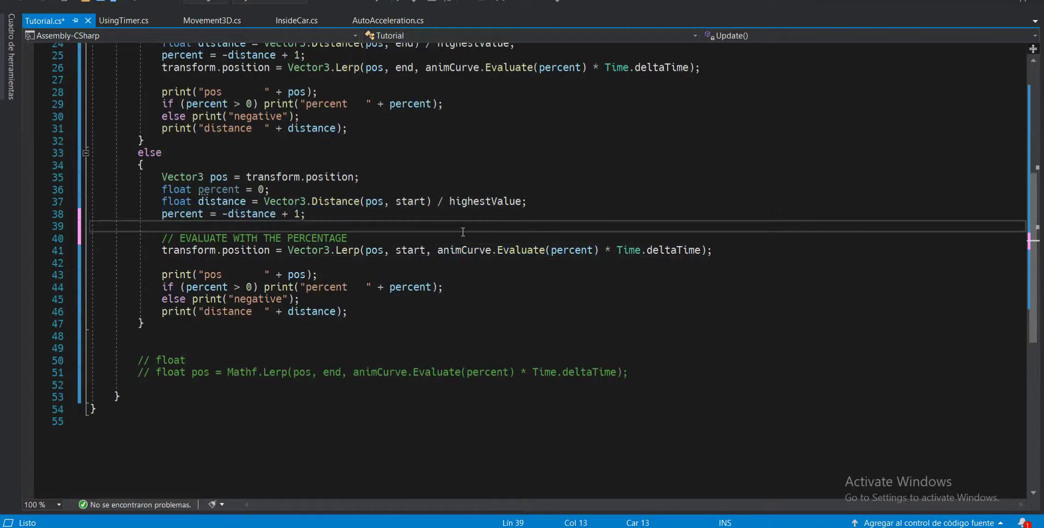
click(331, 263)
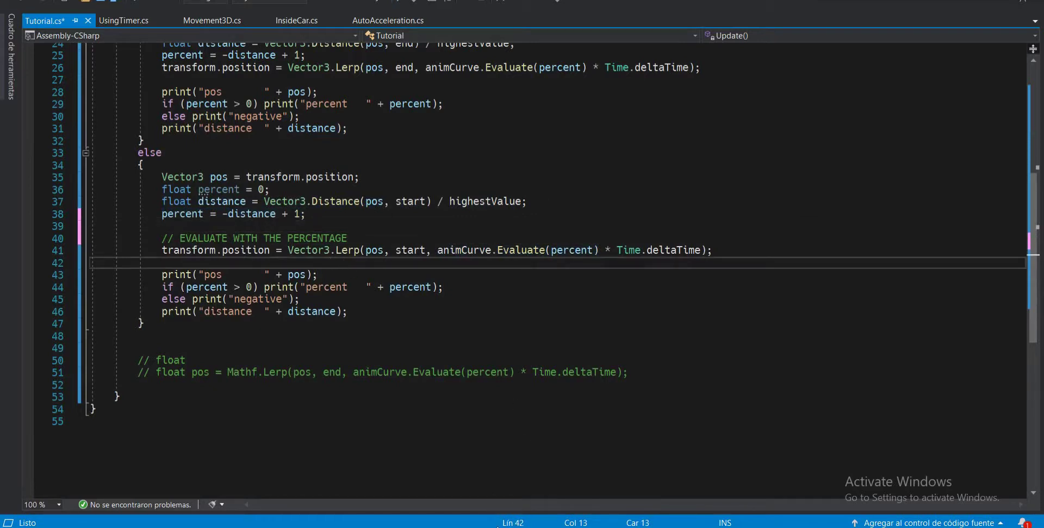
Step: Back in Unity, make the curve drop steeply from its start and flatten its end
click(487, 486)
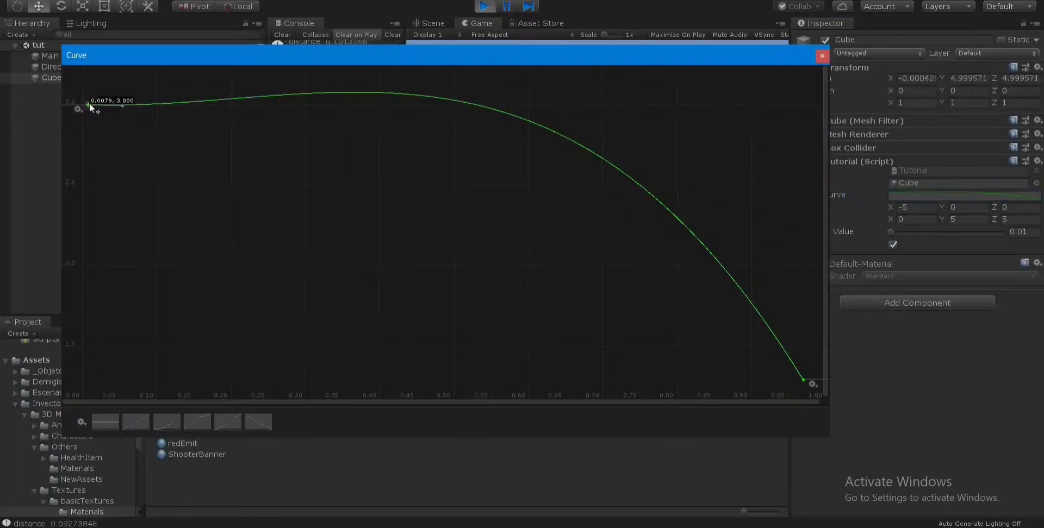
drag(123, 106, 103, 140)
drag(772, 379, 731, 357)
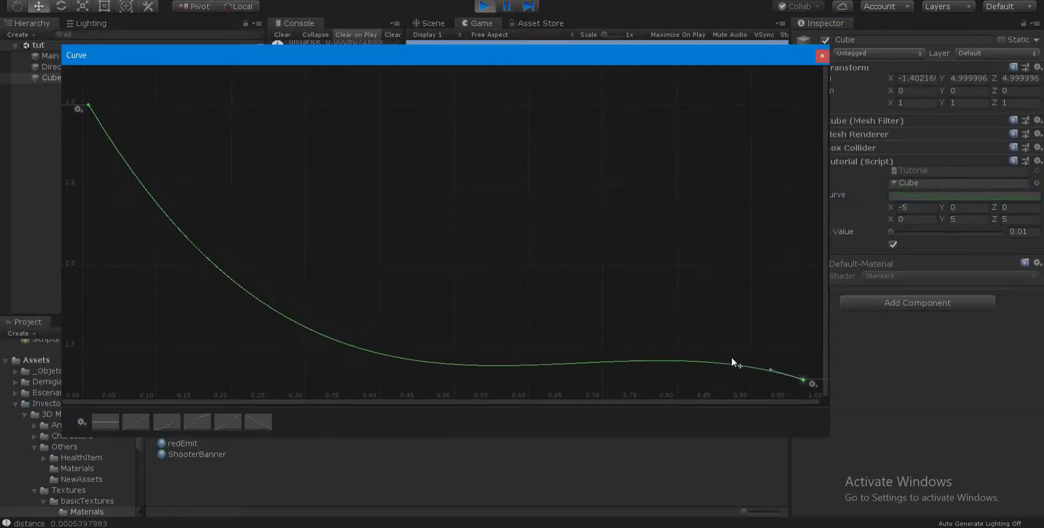
click(823, 55)
Step: Edit and confirm the value of the curve's last key
click(964, 195)
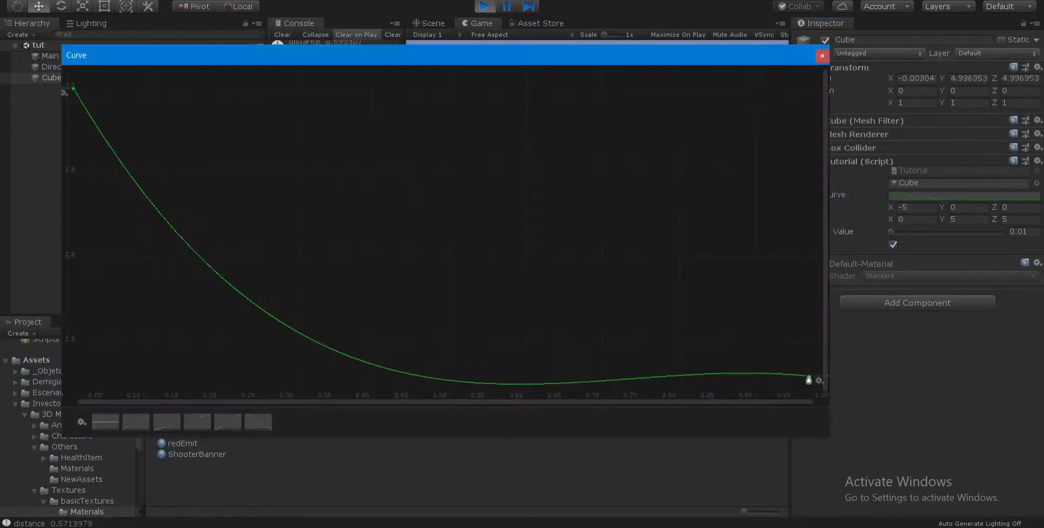
right_click(809, 376)
click(835, 397)
key(Return)
click(899, 232)
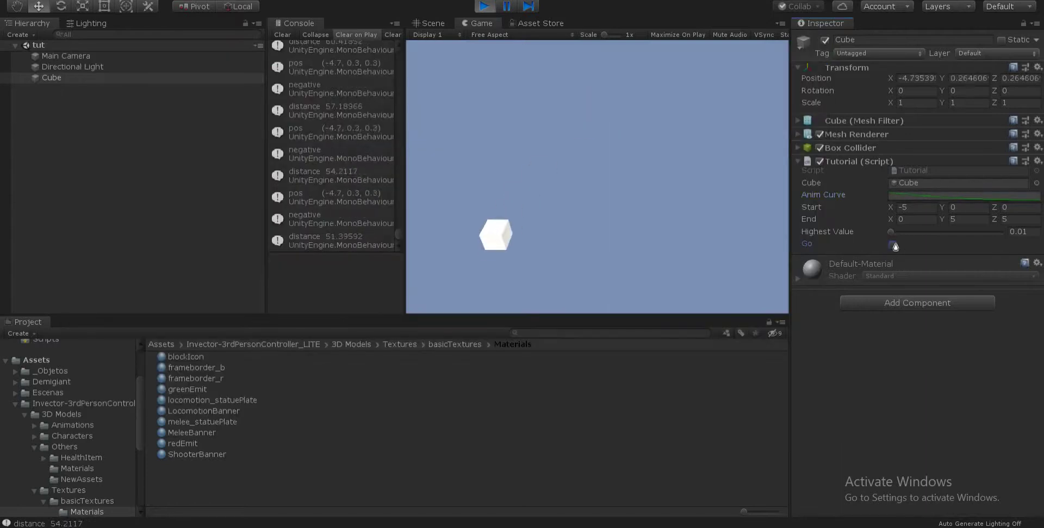
Step: Lower the first key to zero, add a raised middle key as a peak, and tick Go
click(964, 196)
drag(81, 95, 81, 287)
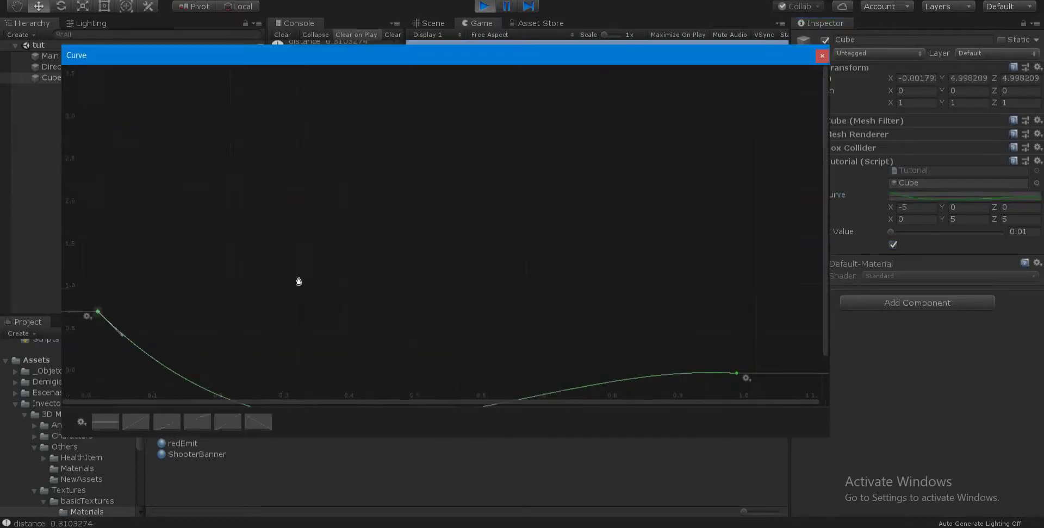
scroll(296, 282, down, 3)
drag(159, 287, 160, 328)
double_click(332, 382)
mouse_move(331, 382)
mouse_down()
mouse_move(334, 226)
mouse_move(380, 157)
mouse_up()
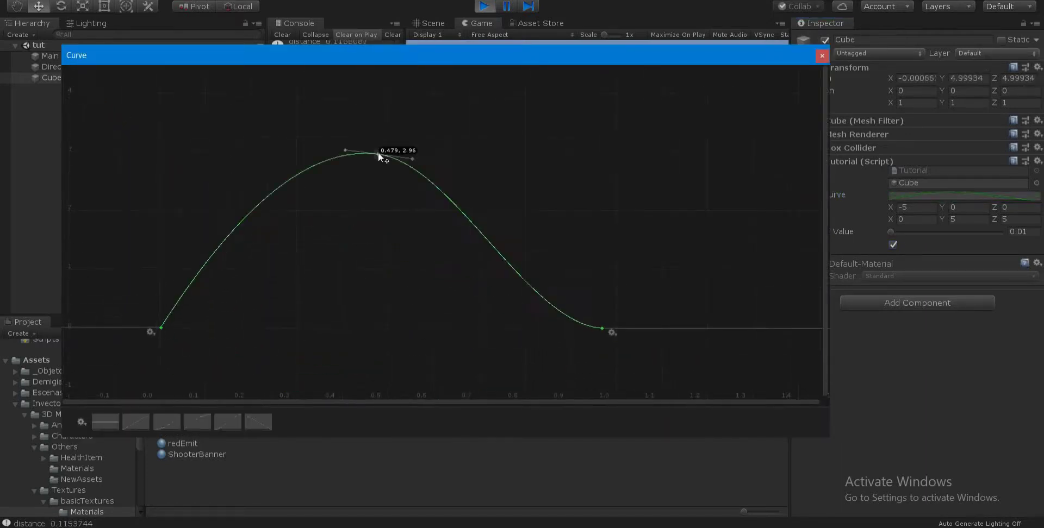
click(822, 55)
click(893, 245)
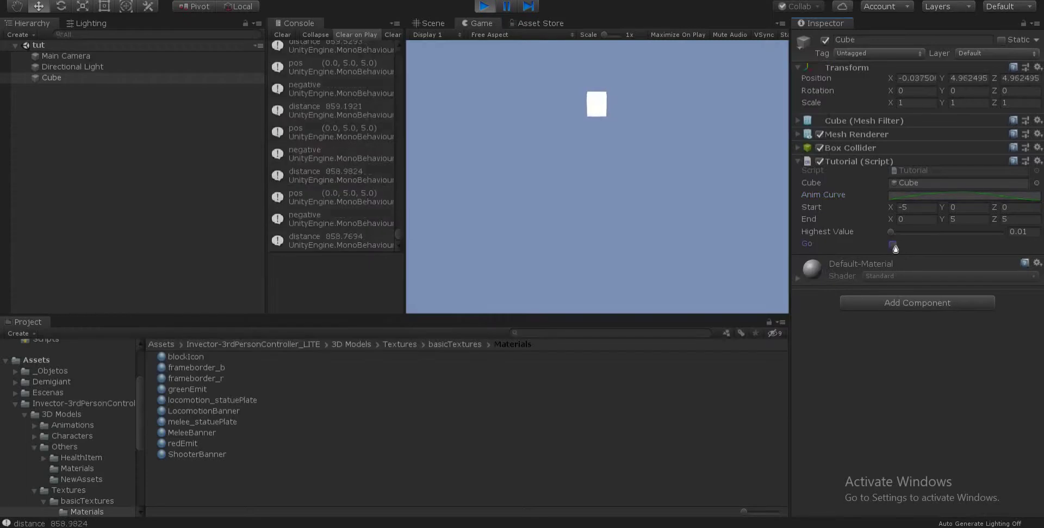
Step: Nudge the peak curve's first key slightly upward
click(913, 197)
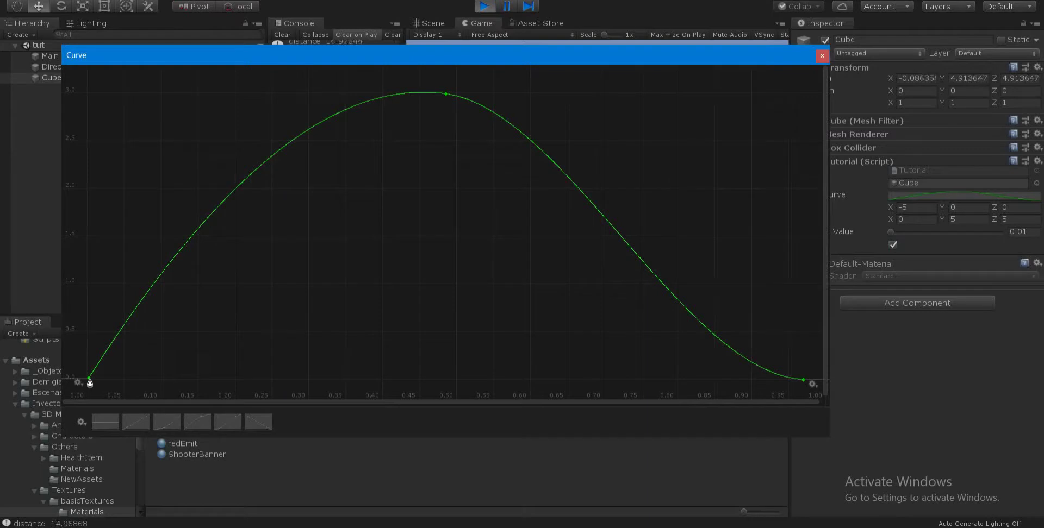
drag(90, 383, 87, 368)
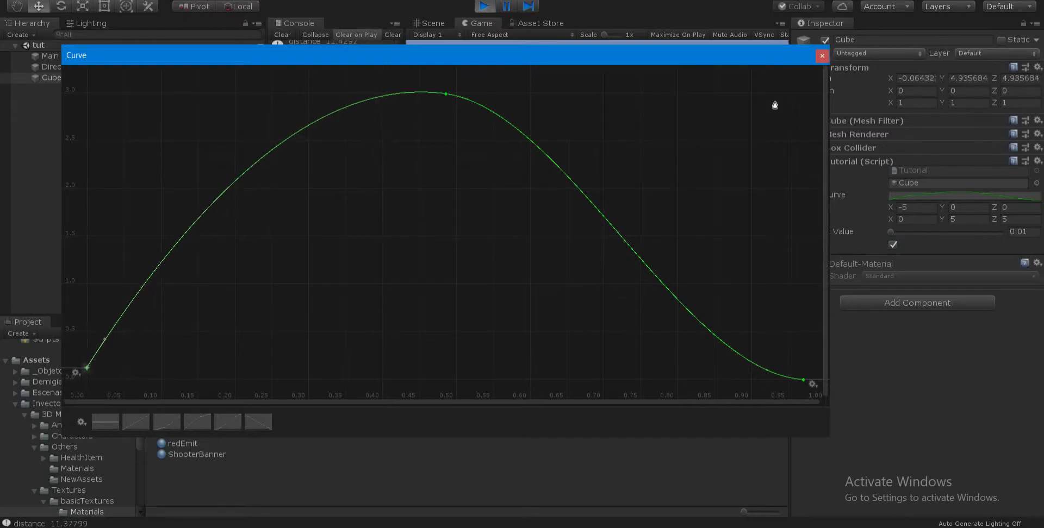
click(822, 56)
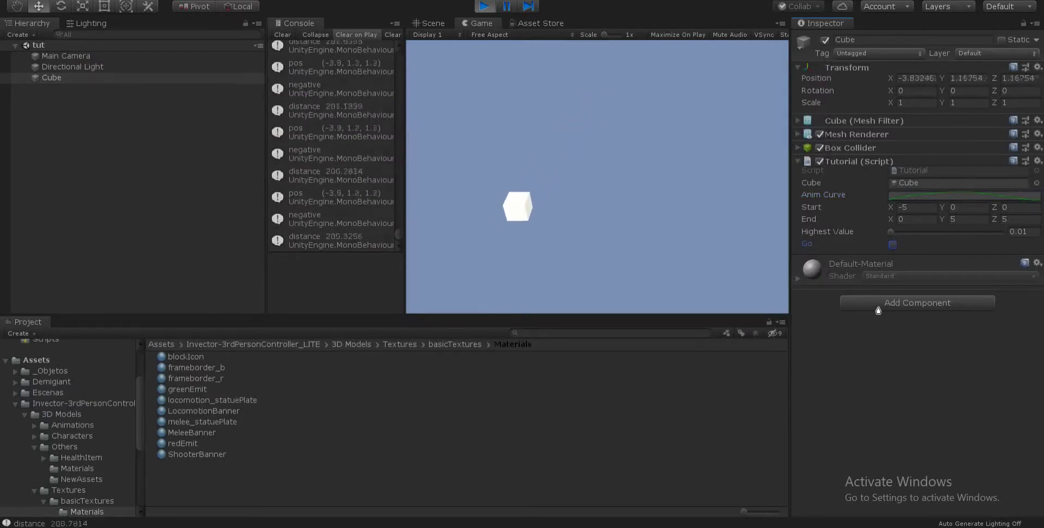
click(964, 196)
Step: Rerun the cube, then move the curve's end key left and reposition the peak key
click(822, 50)
click(893, 245)
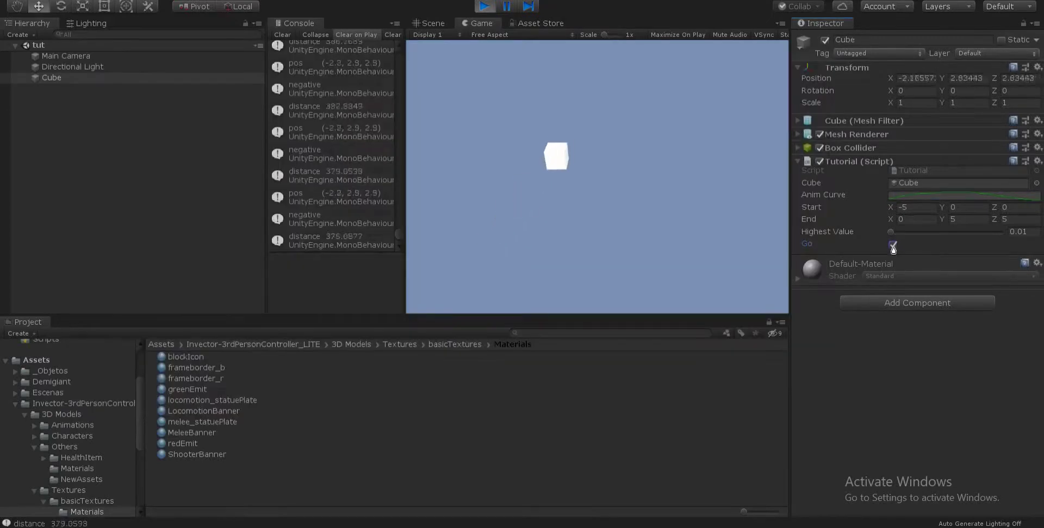
click(964, 196)
drag(793, 326, 422, 290)
drag(450, 98, 278, 123)
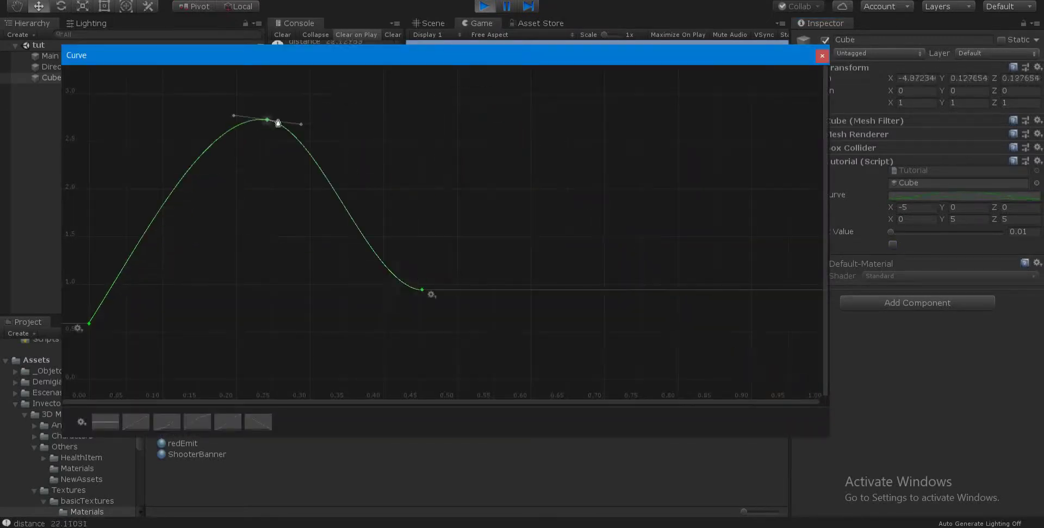
click(822, 55)
click(893, 245)
Step: Drag the peak key far upward and rerun the cube
click(964, 196)
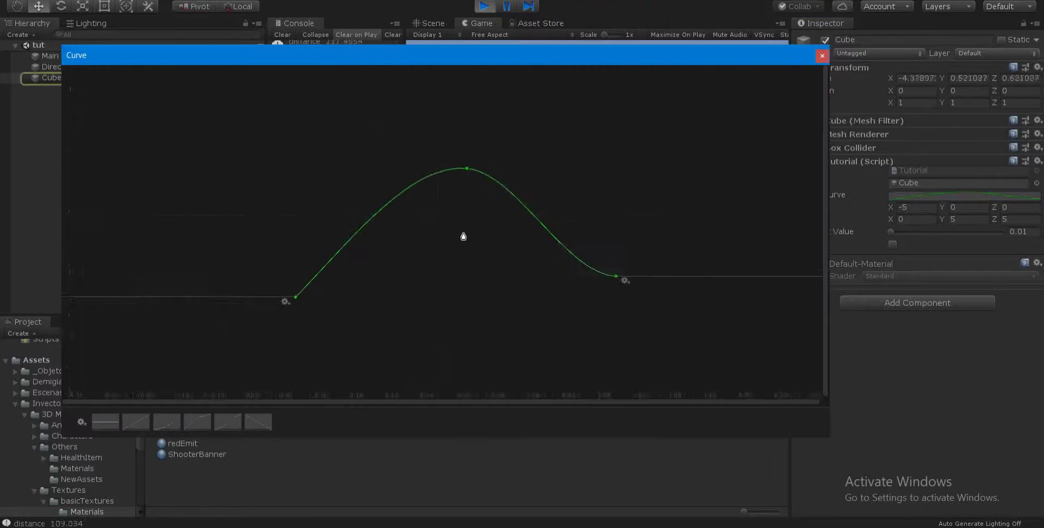
mouse_move(466, 169)
mouse_down()
mouse_move(463, 233)
mouse_move(460, 59)
mouse_up()
click(822, 55)
click(893, 245)
click(964, 196)
click(822, 55)
click(893, 244)
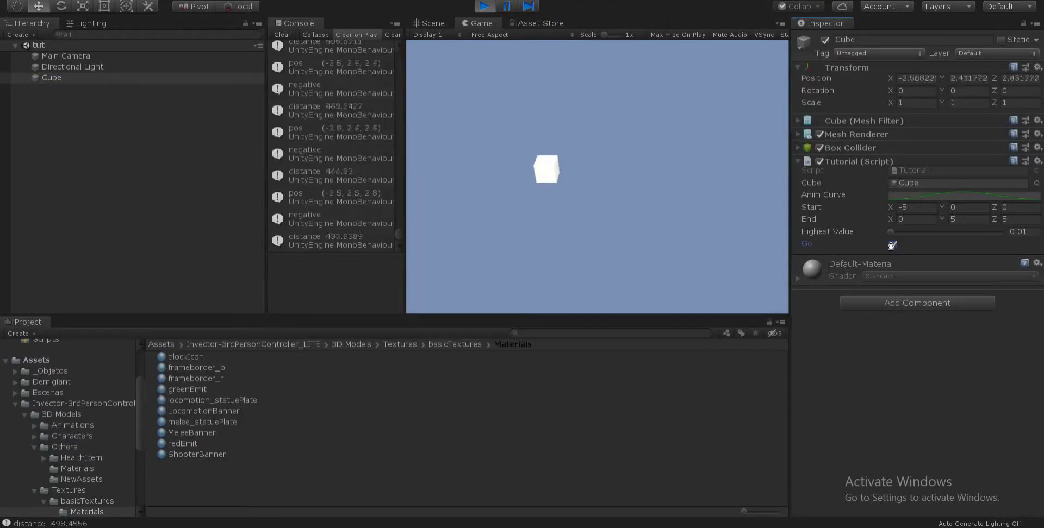
Step: Widen the bell curve's keys, rerun the cube, and reshape the bell again
click(964, 196)
drag(525, 299, 749, 299)
click(822, 55)
click(892, 245)
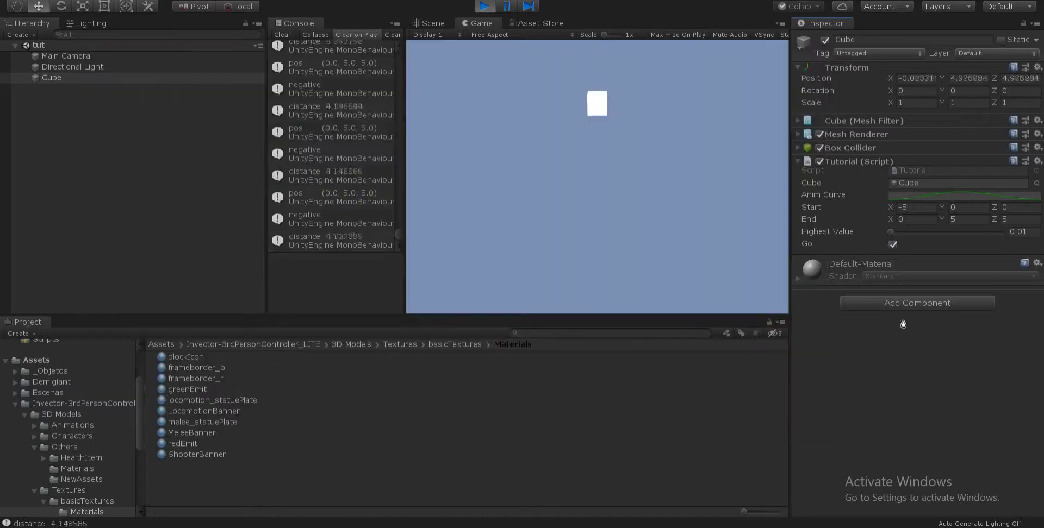
click(932, 195)
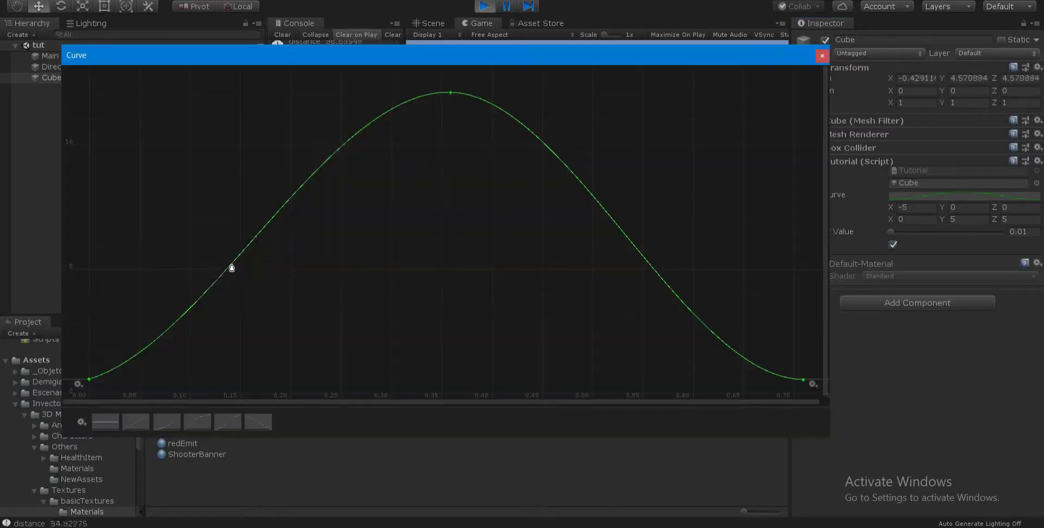
mouse_move(231, 267)
mouse_down()
mouse_move(496, 258)
mouse_move(540, 298)
mouse_up()
Step: Set Highest Value to 10 and rerun the cube
click(822, 55)
click(892, 245)
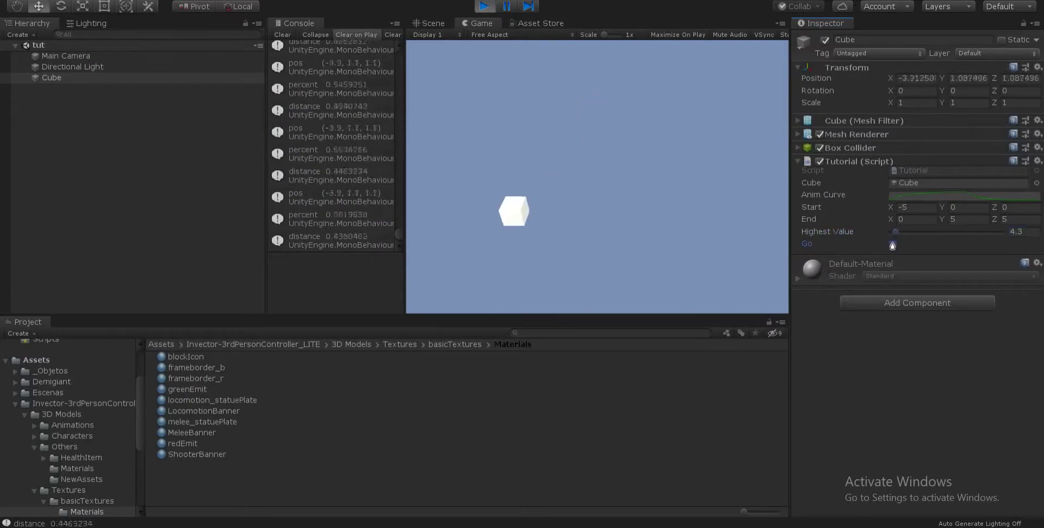
click(892, 244)
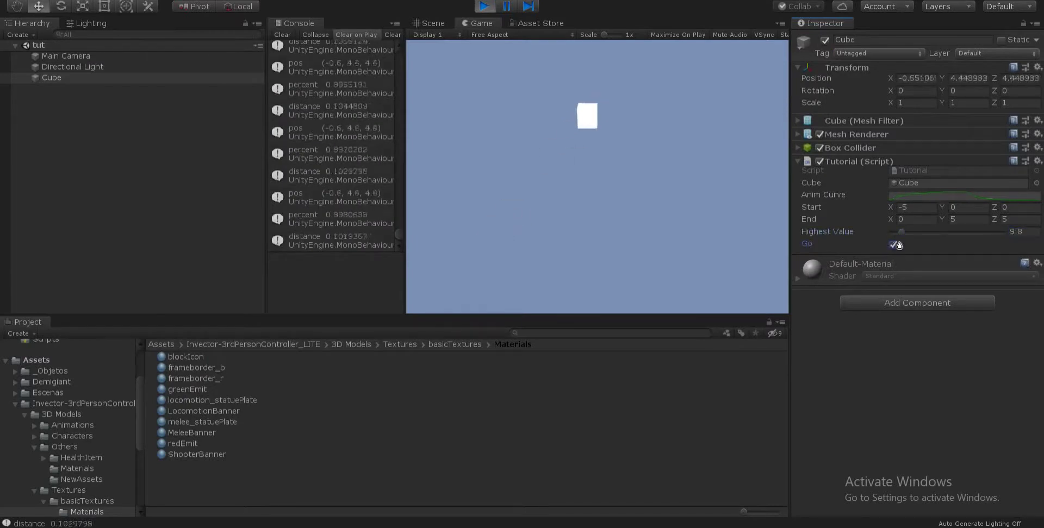
click(967, 196)
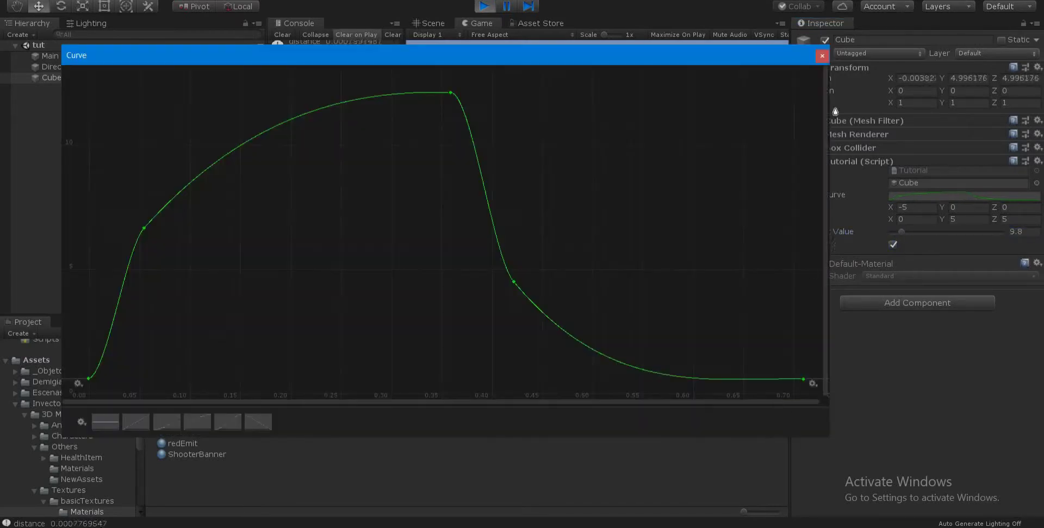
click(1031, 232)
text(10)
click(893, 245)
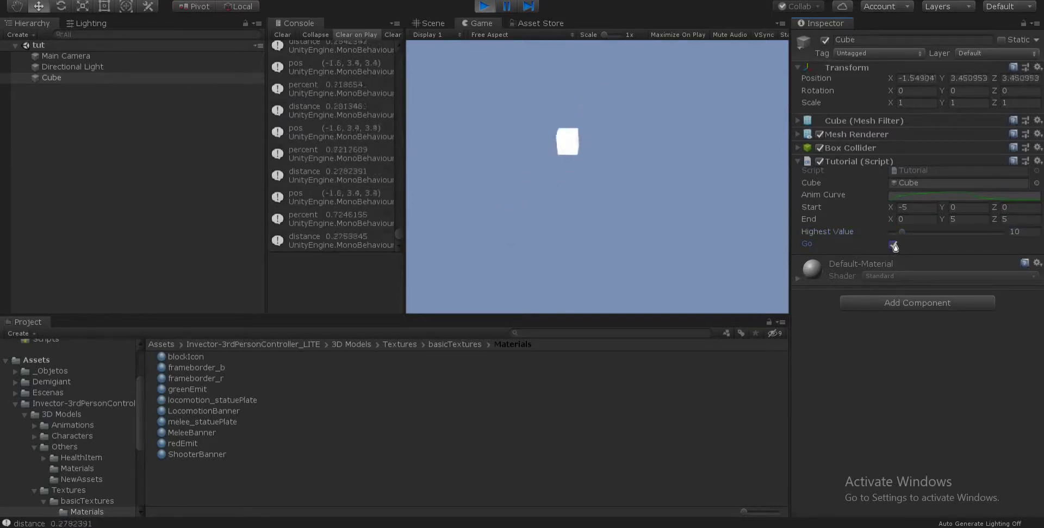
Step: Drag the curve keys into a sharp central spike and run the cube again
click(964, 195)
drag(152, 231, 275, 279)
click(893, 245)
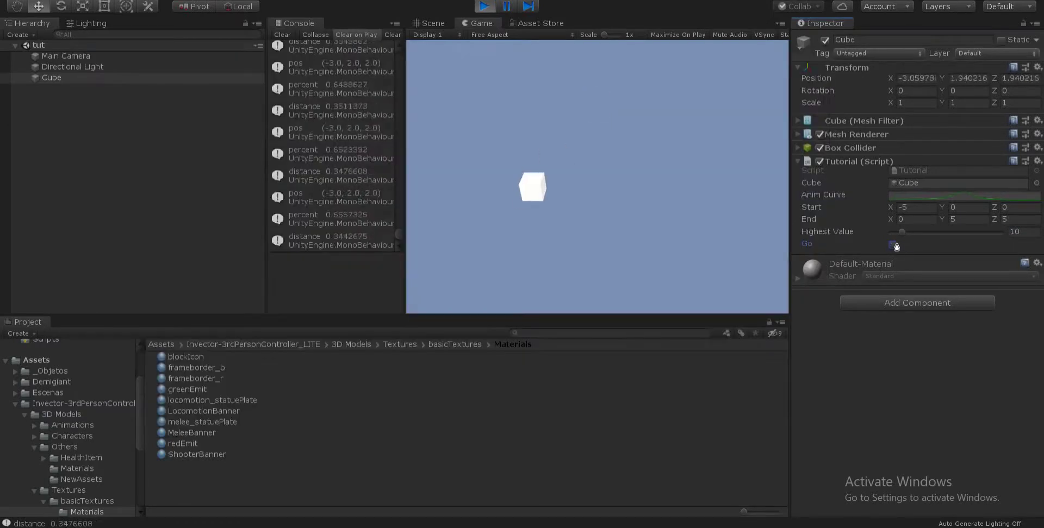
click(925, 195)
drag(805, 378, 758, 273)
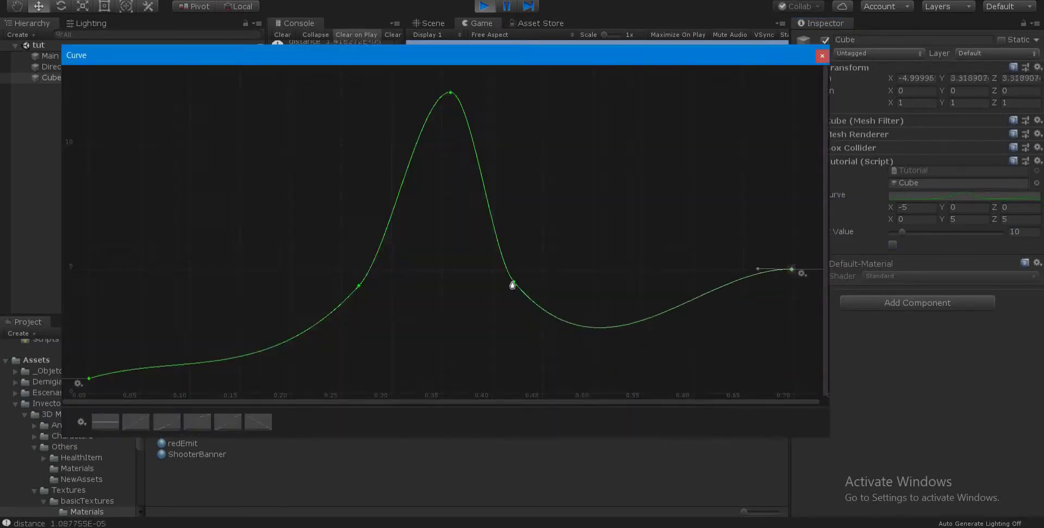
drag(508, 297, 534, 214)
click(870, 212)
click(893, 245)
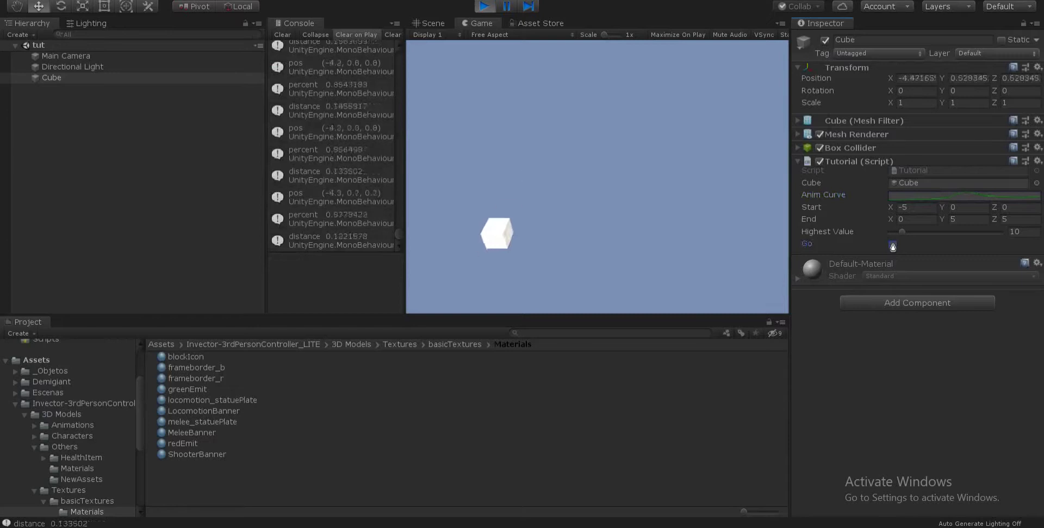
Step: Enter 5 into Highest Value and rerun the cube
click(1030, 233)
text(5)
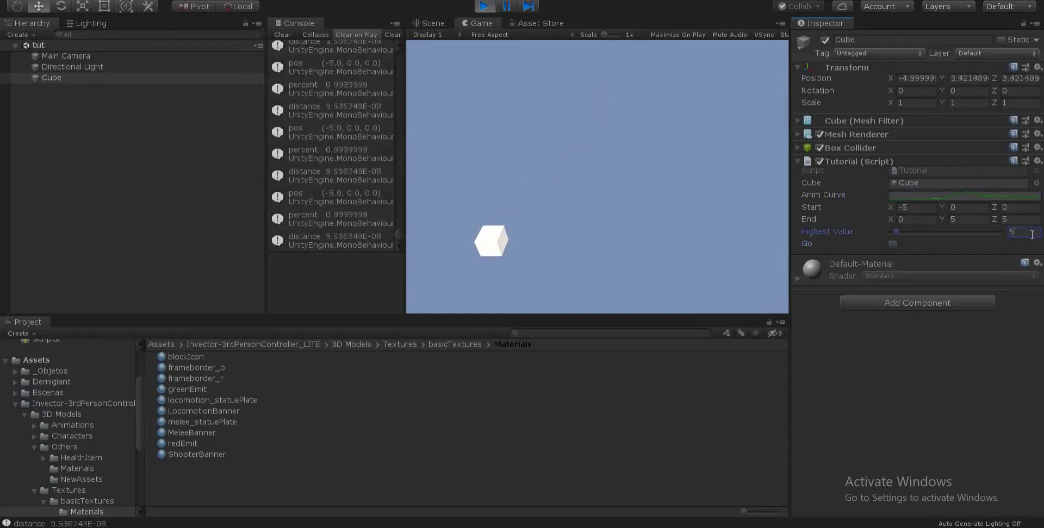
click(891, 246)
click(894, 245)
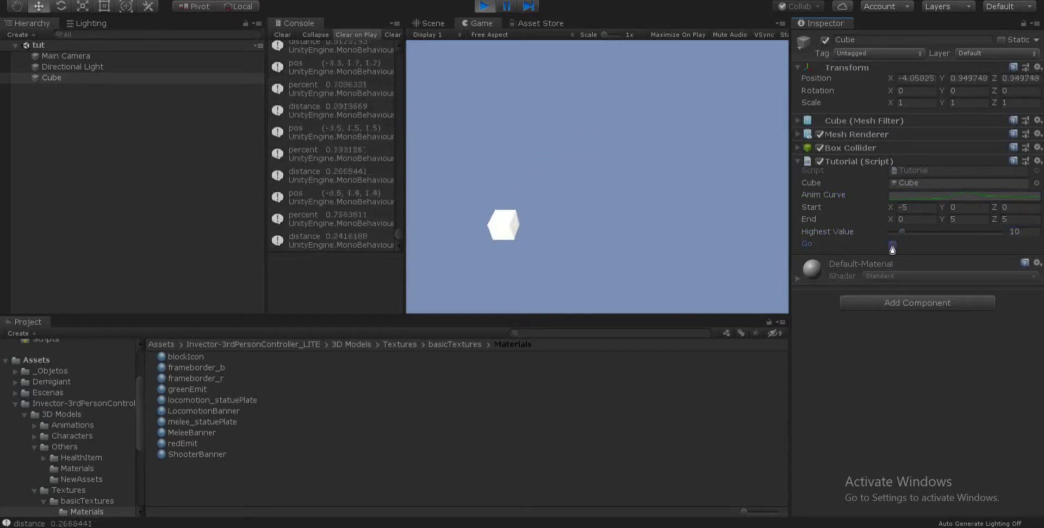
Step: Reshape the curve's peak and tangents, then rerun the cube
click(964, 195)
mouse_move(664, 245)
mouse_down()
mouse_move(455, 255)
mouse_move(739, 252)
mouse_up()
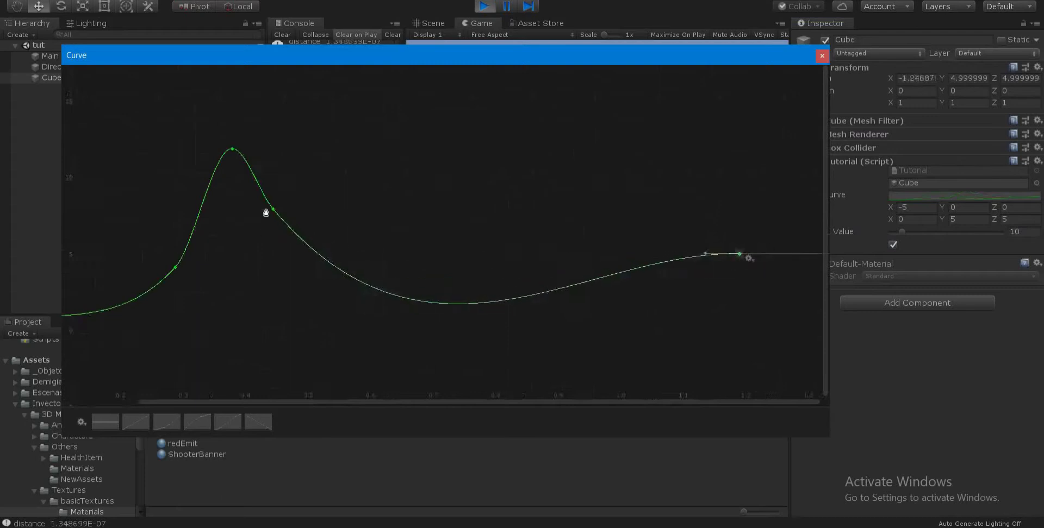
mouse_move(561, 231)
mouse_down()
mouse_move(587, 260)
mouse_move(455, 189)
mouse_up()
click(893, 246)
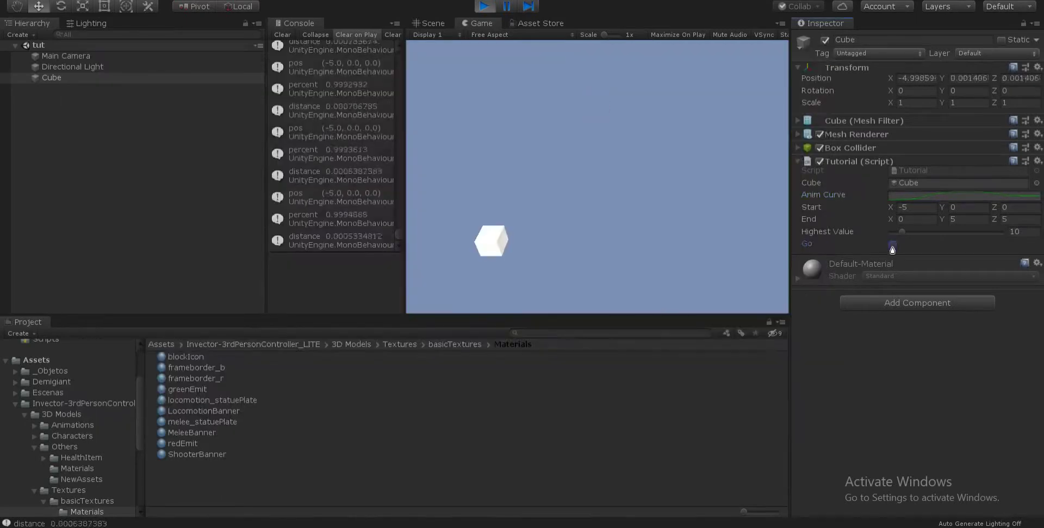
Step: Set Highest Value to 30 and switch back to Tutorial.cs in Visual Studio
click(1016, 233)
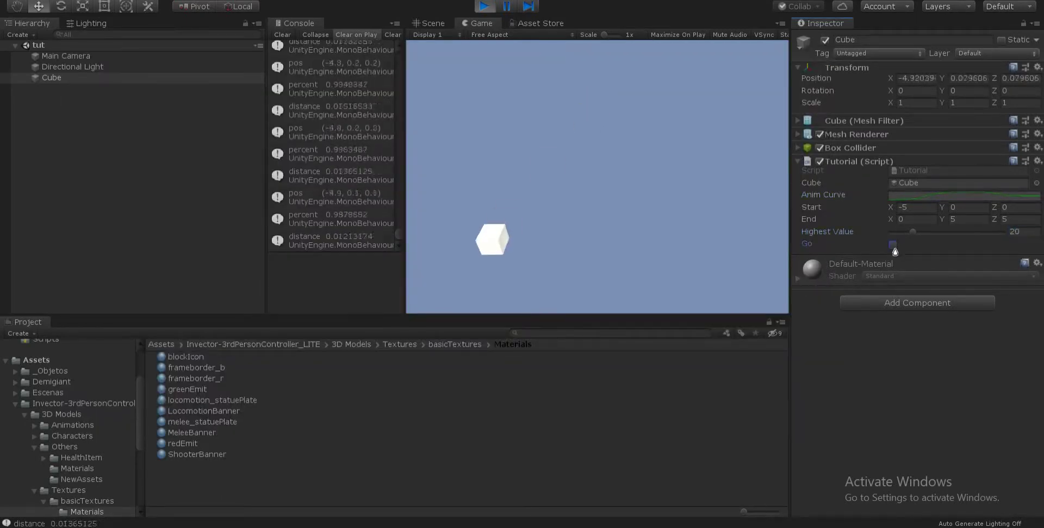
double_click(1014, 231)
text(30)
key(Tab)
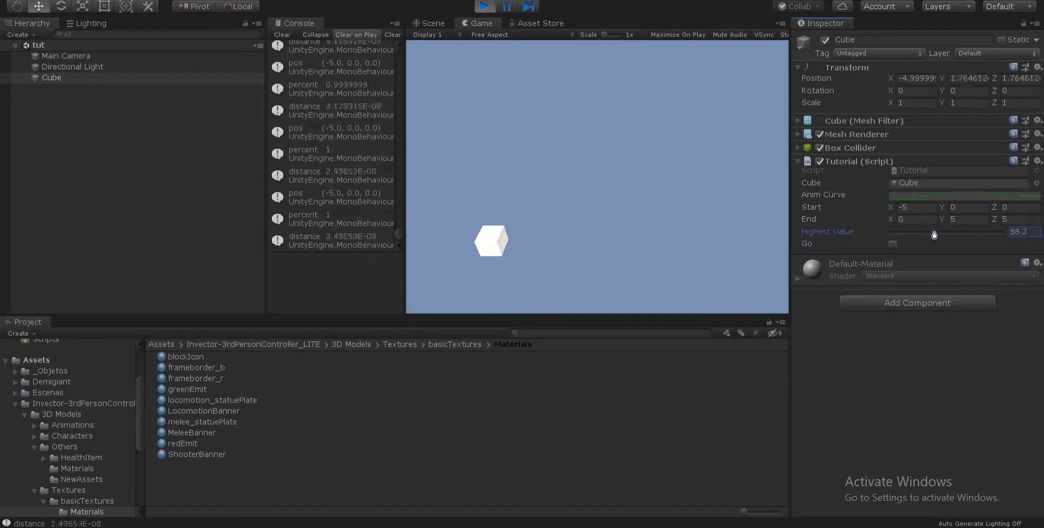
key(alt+Tab)
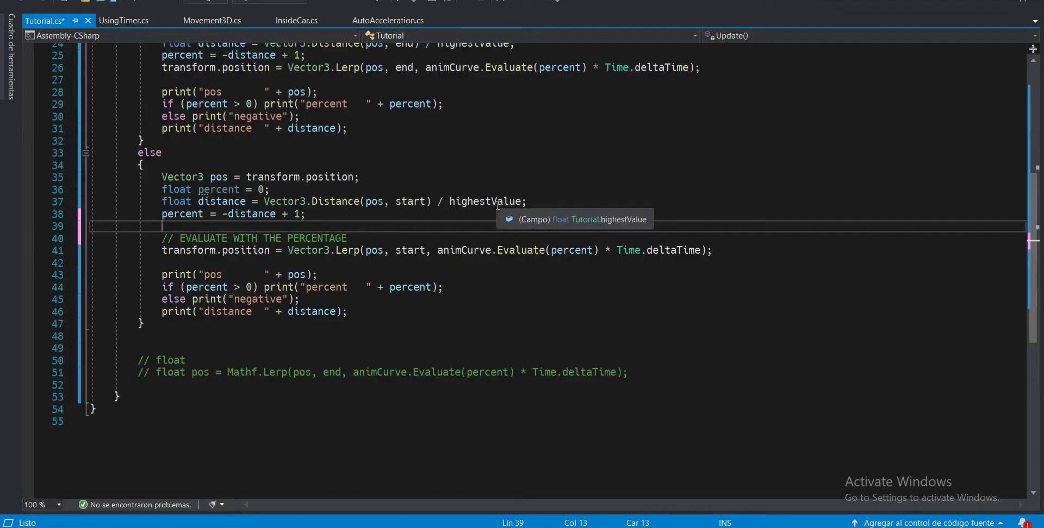